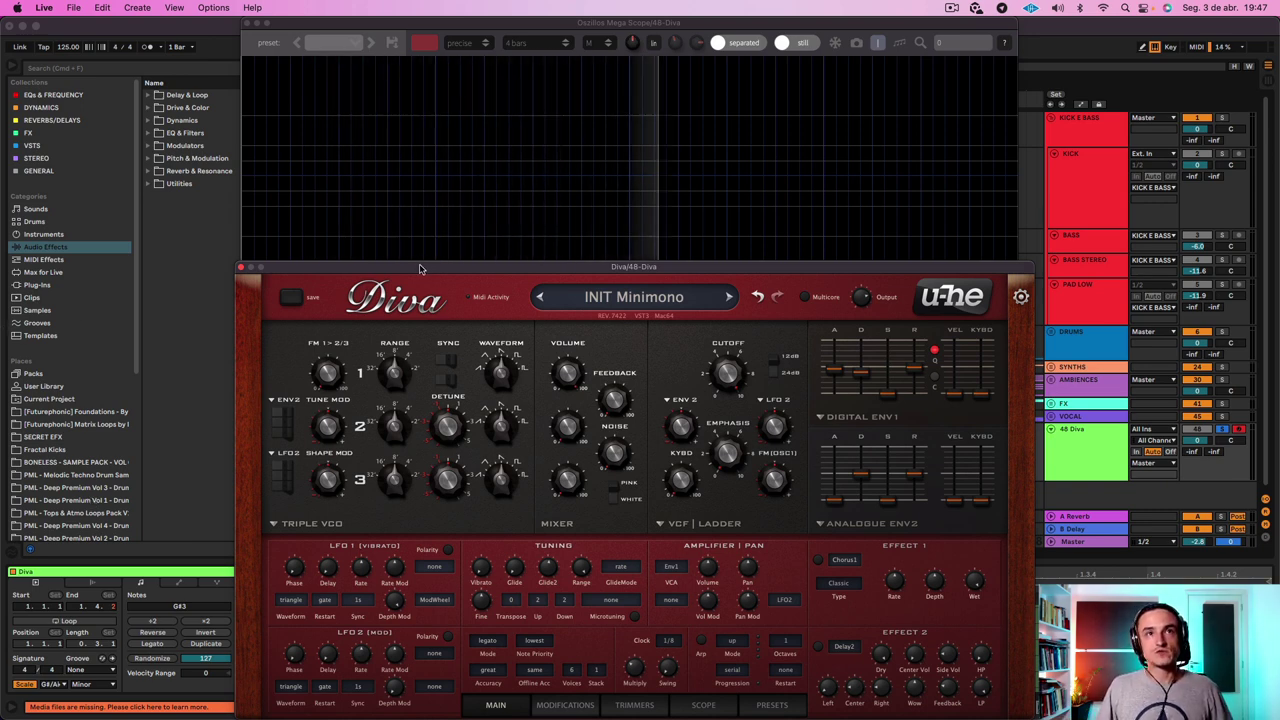
Switch the digital envelope 1 and the analogue envelope 2 in Diva to the ADS model
{"action": "left_click", "coordinate": [328, 28]}
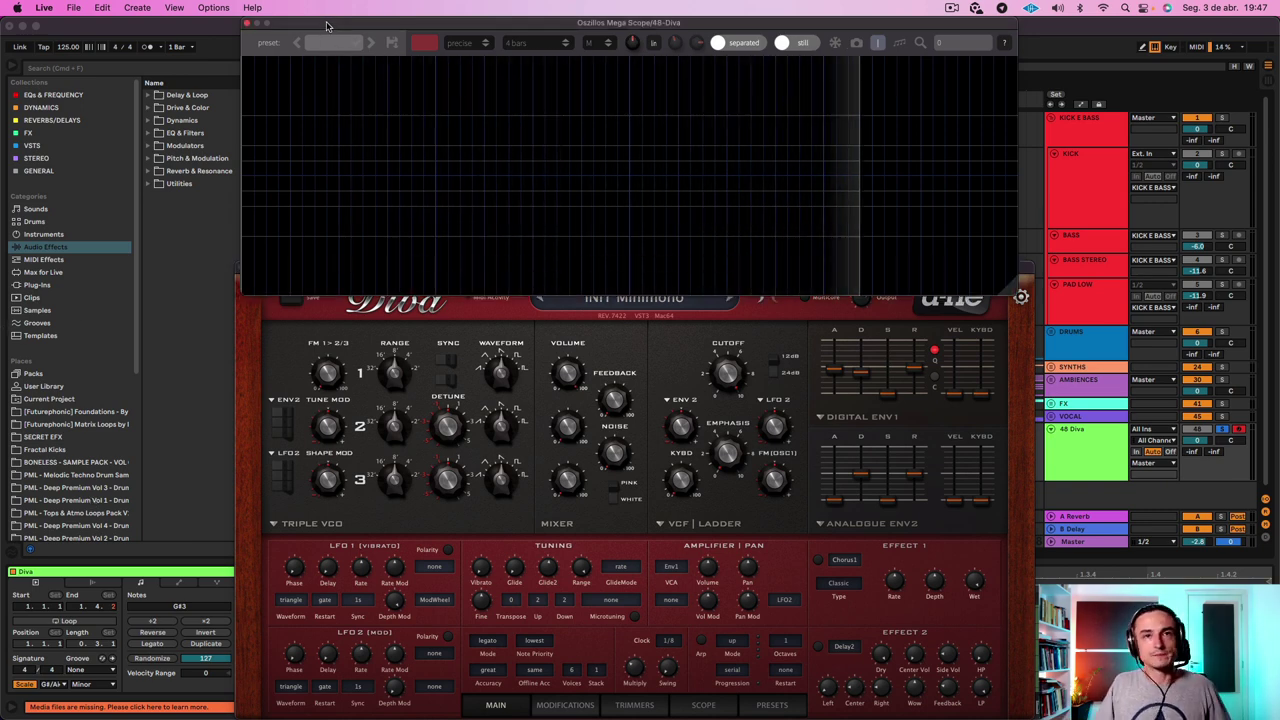
{"action": "left_click", "coordinate": [475, 308]}
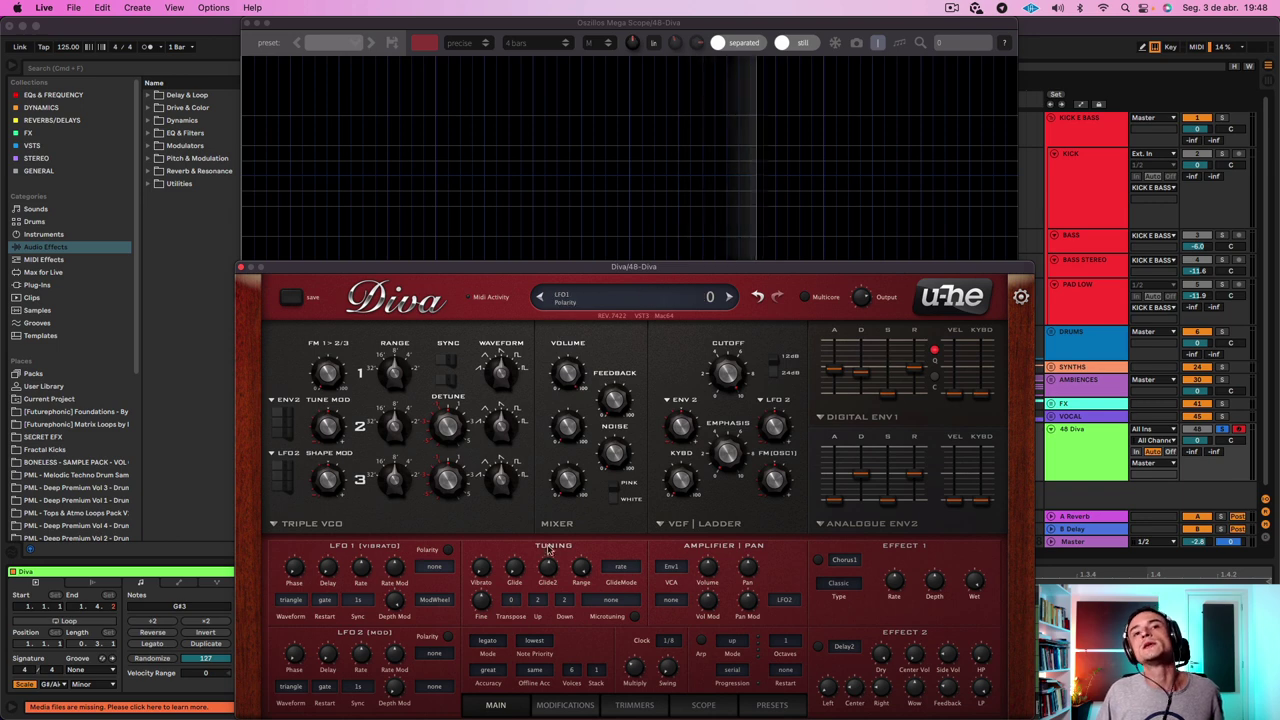
{"action": "left_click", "coordinate": [900, 523]}
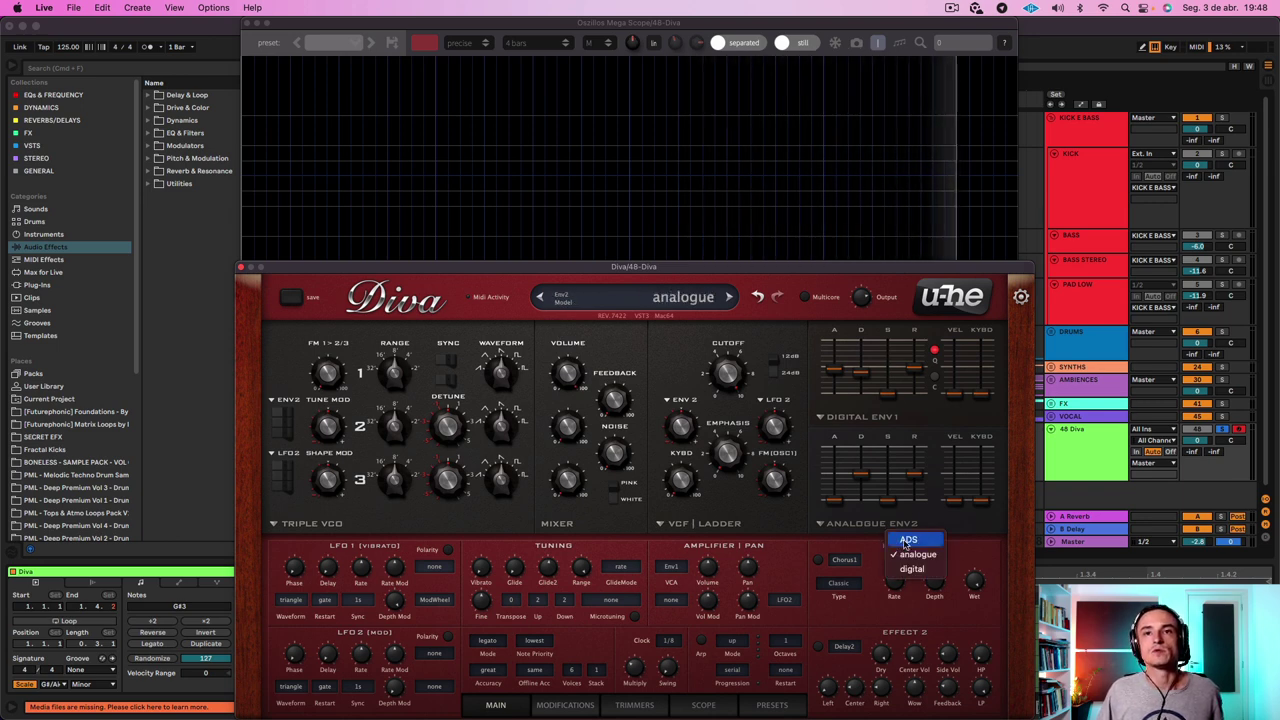
{"action": "left_click", "coordinate": [906, 541]}
{"action": "left_click", "coordinate": [888, 418]}
{"action": "left_click", "coordinate": [880, 421]}
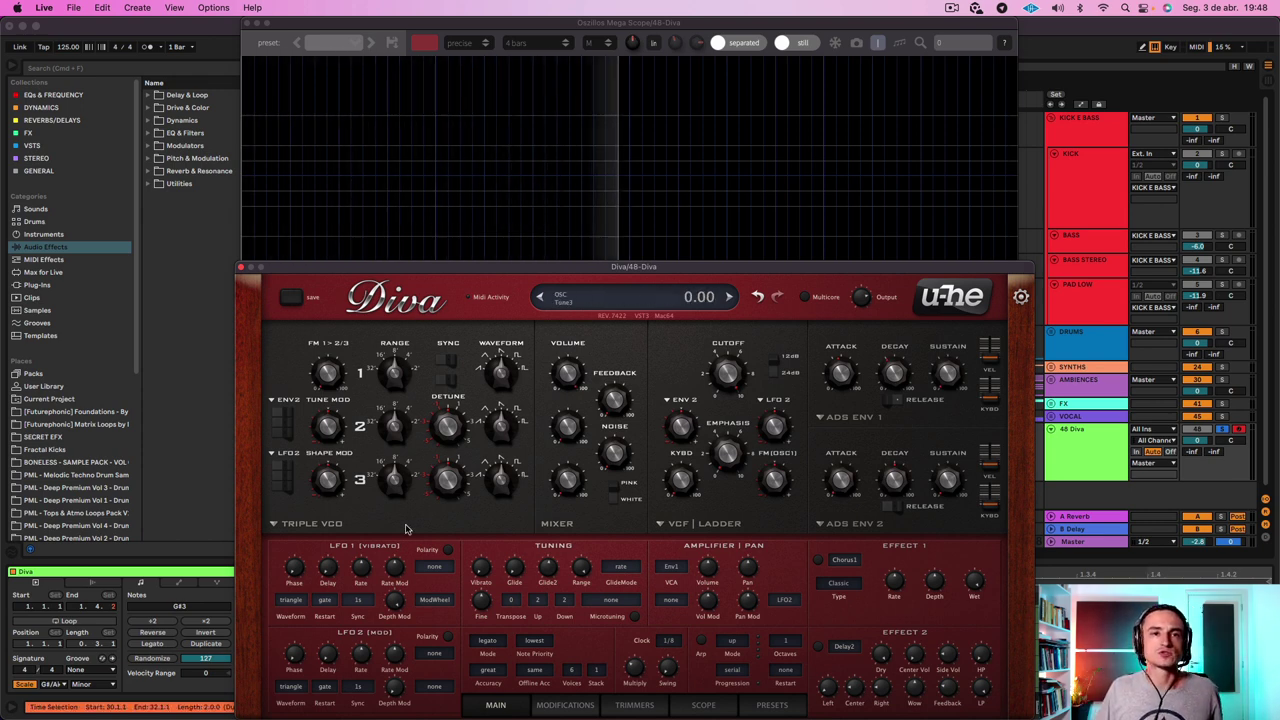
{"action": "left_click", "coordinate": [305, 523]}
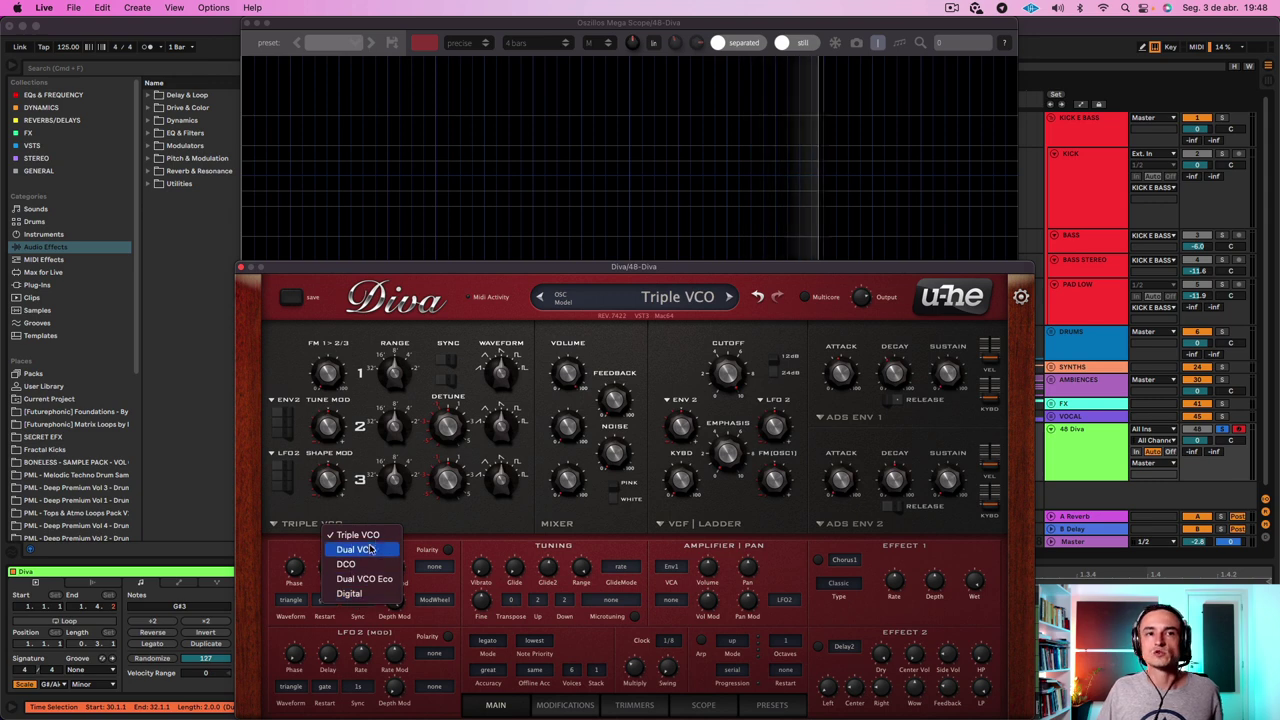
{"action": "left_click", "coordinate": [447, 517]}
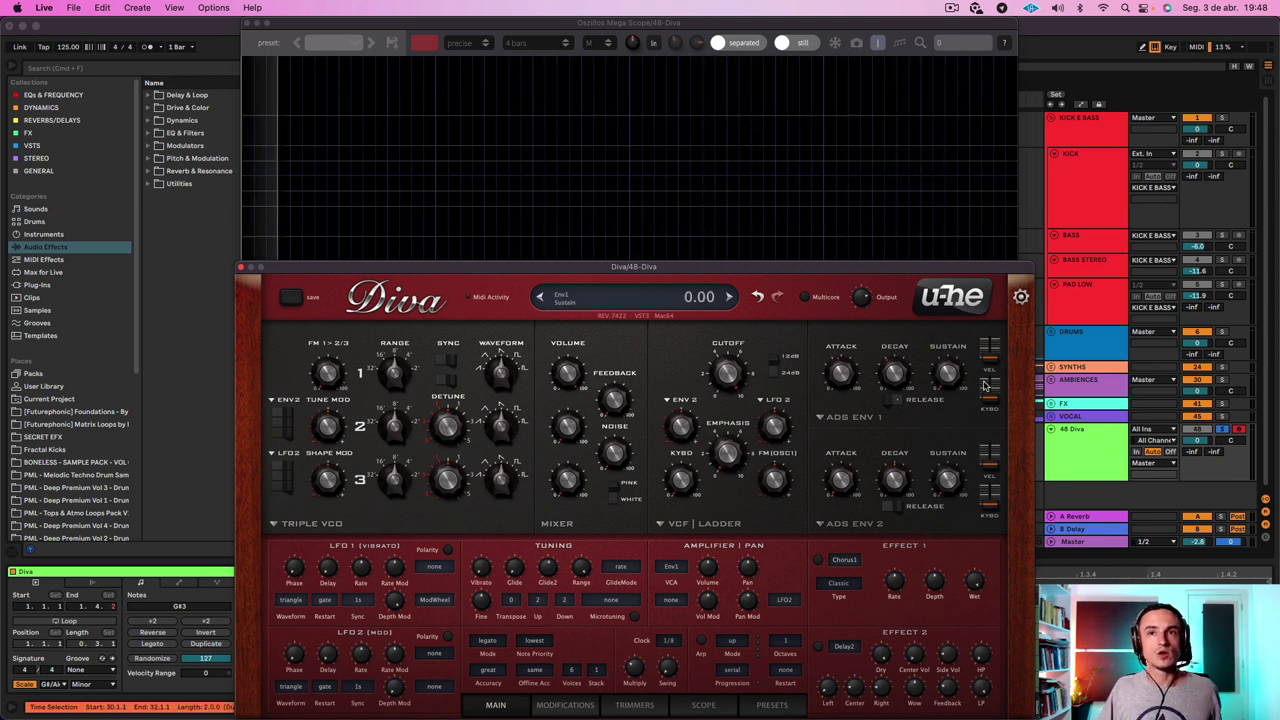
{"action": "left_click", "coordinate": [840, 418]}
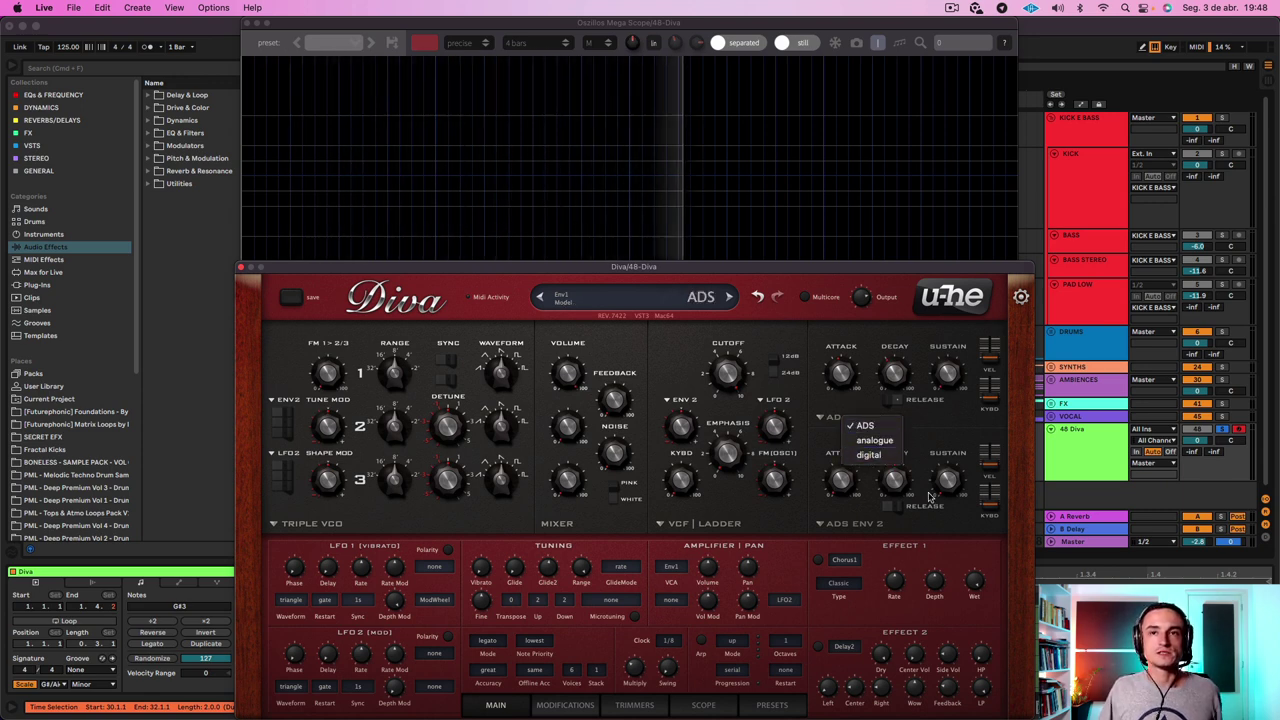
{"action": "left_click", "coordinate": [842, 273]}
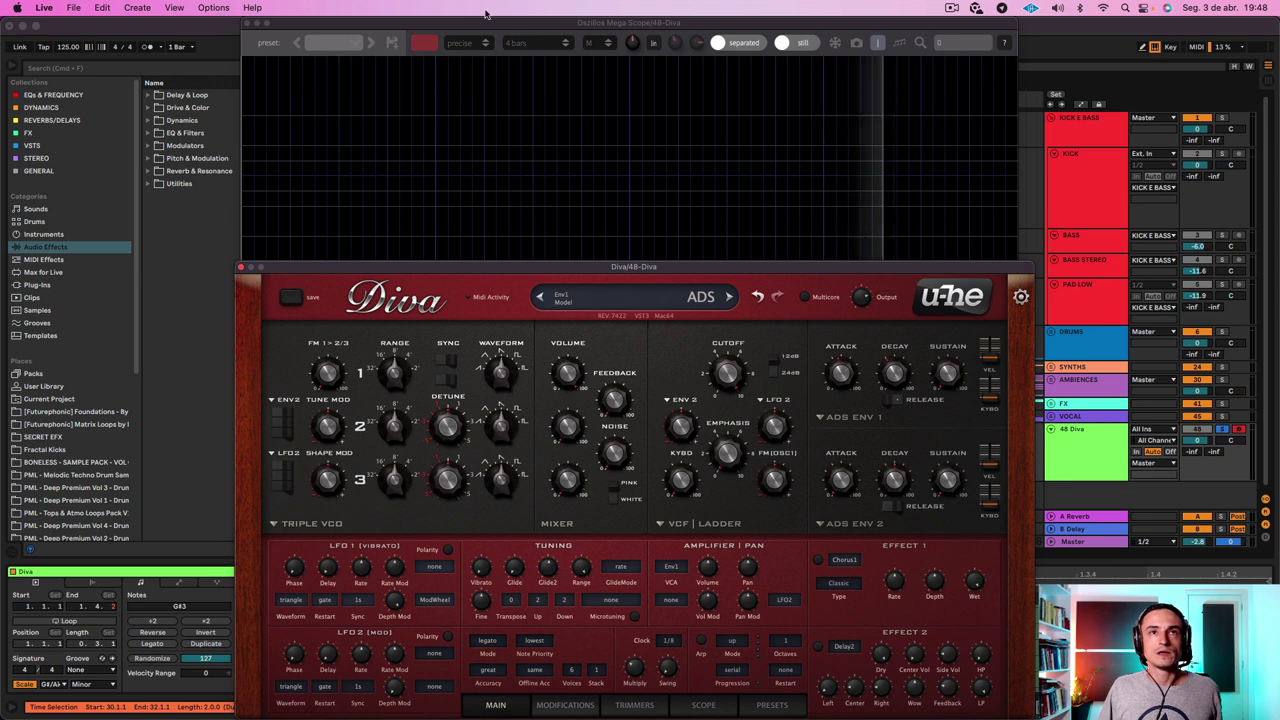
Nudge the Oszillos Mega Scope window slightly and adjust the attack of ADS envelope 1
{"action": "left_click_drag", "start_coordinate": [539, 23], "coordinate": [545, 23]}
{"action": "left_click", "coordinate": [774, 324]}
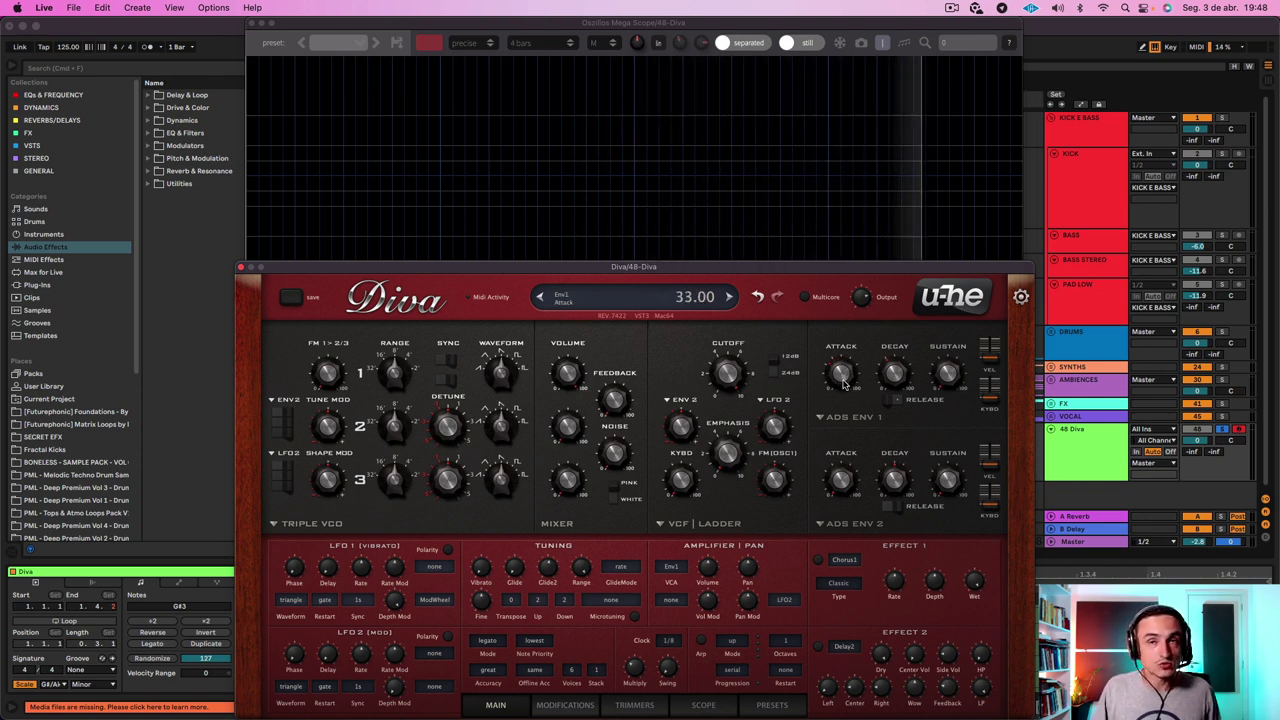
{"action": "scroll", "coordinate": [843, 383], "scroll_direction": "up", "scroll_amount": 1}
{"action": "left_click_drag", "start_coordinate": [845, 376], "coordinate": [846, 371]}
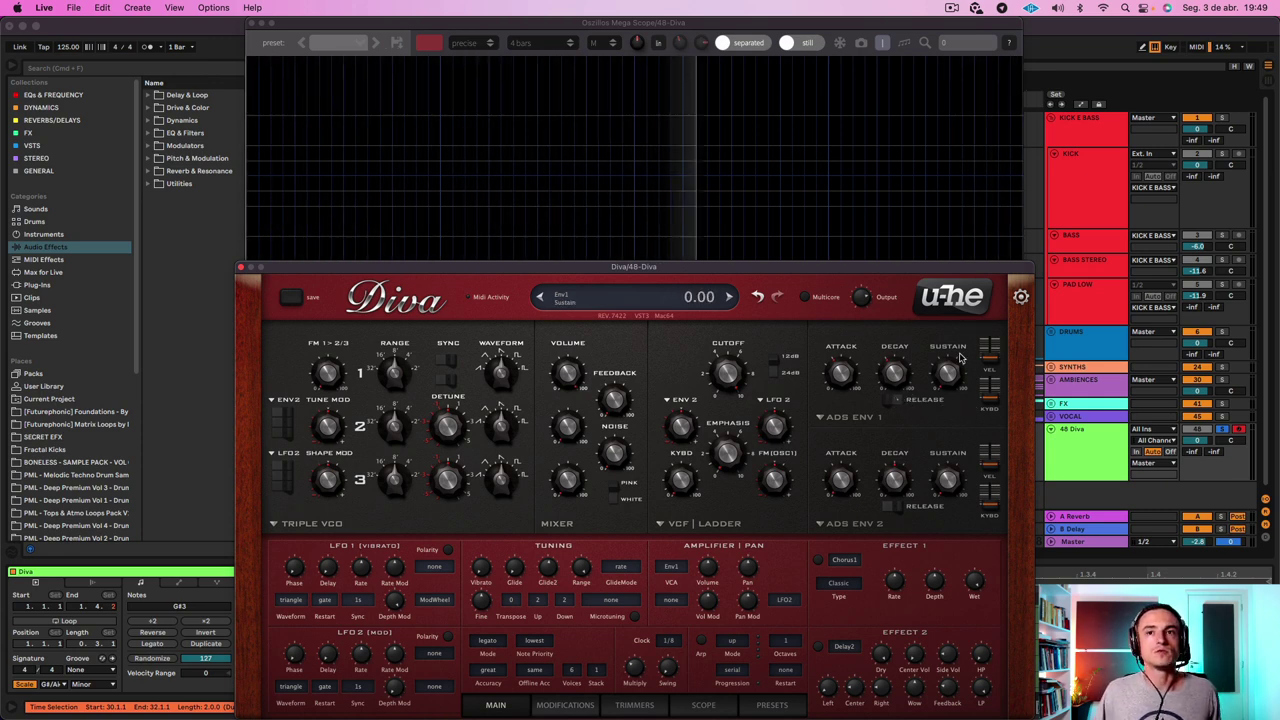
Toggle the release of ADS envelope 1 on and off
{"action": "left_click", "coordinate": [890, 403]}
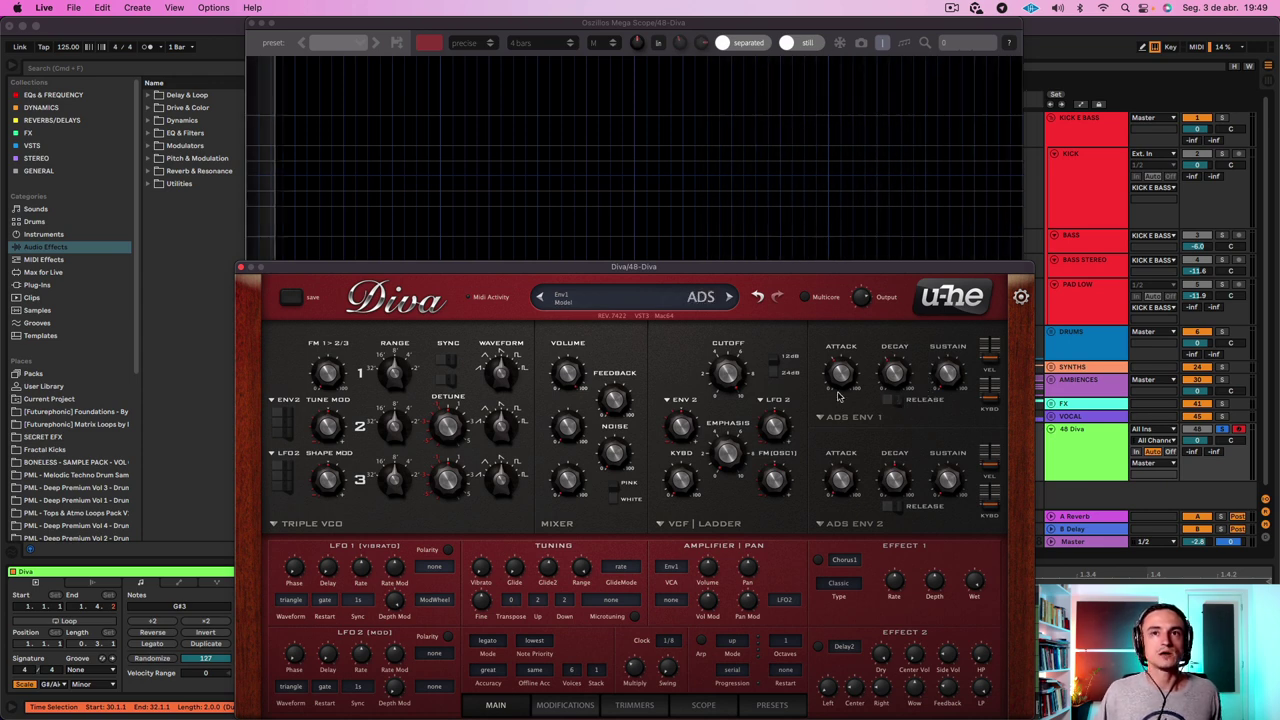
{"action": "left_click", "coordinate": [895, 403]}
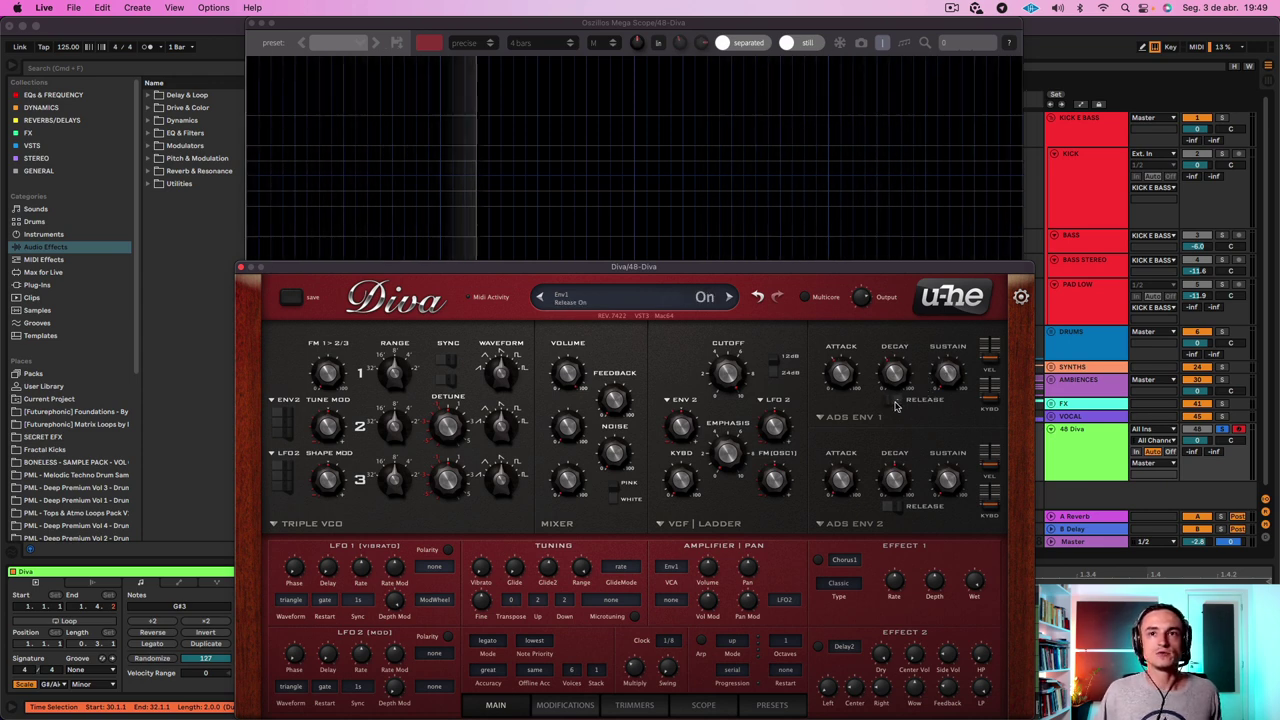
{"action": "left_click", "coordinate": [897, 404]}
{"action": "left_click", "coordinate": [899, 404]}
{"action": "left_click", "coordinate": [902, 403]}
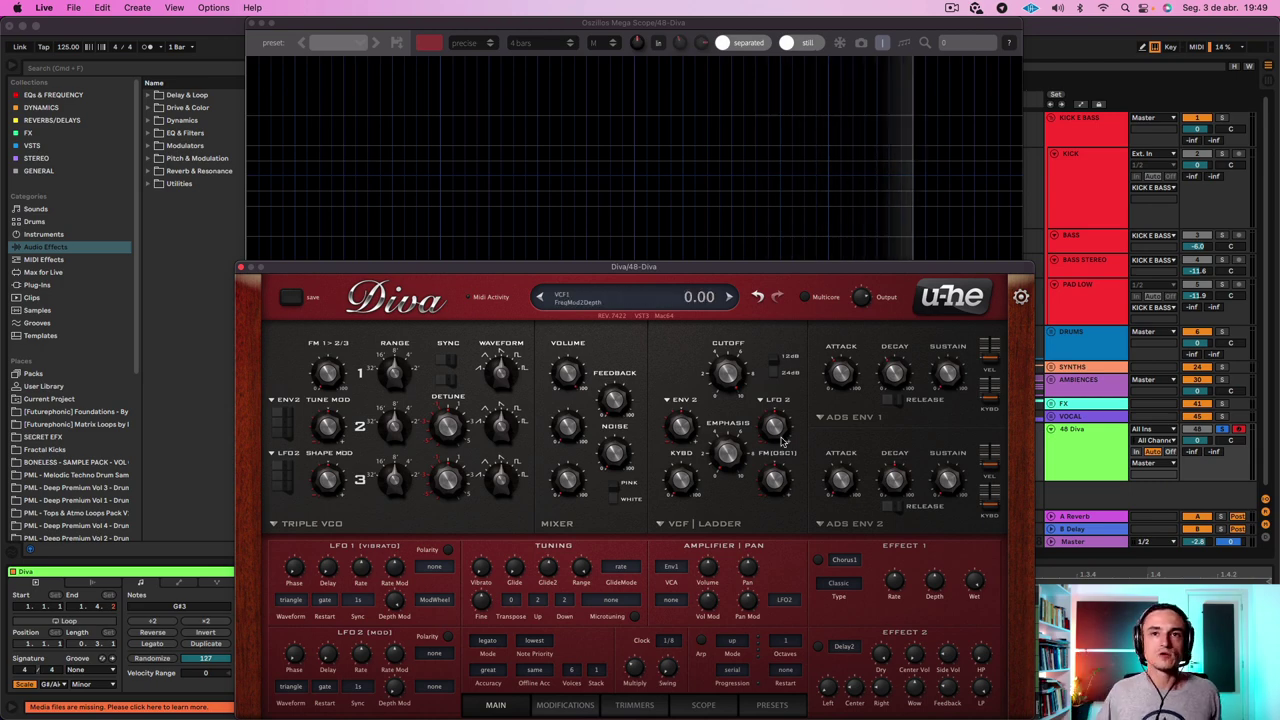
Switch to Safari, examine the chart of exponential, linear and logarithmic curves, and return to Ableton Live
{"action": "left_click", "coordinate": [250, 697]}
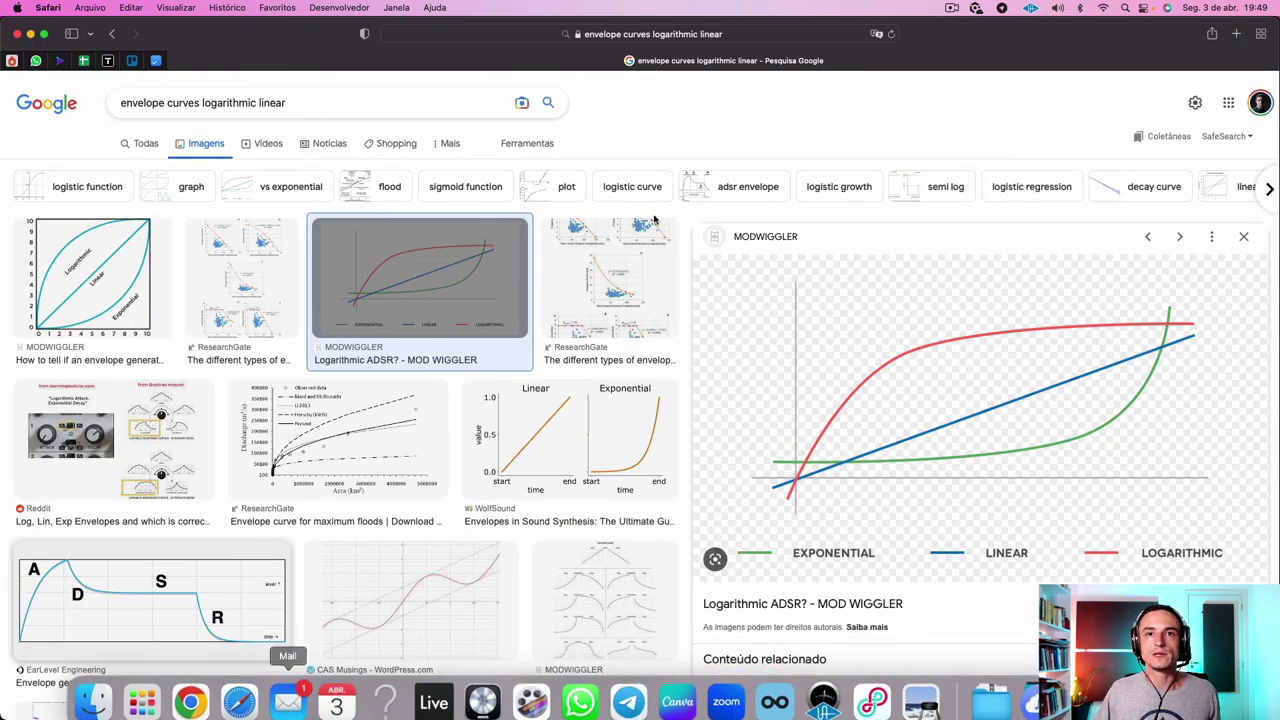
{"action": "scroll", "coordinate": [946, 498], "scroll_direction": "down", "scroll_amount": 2}
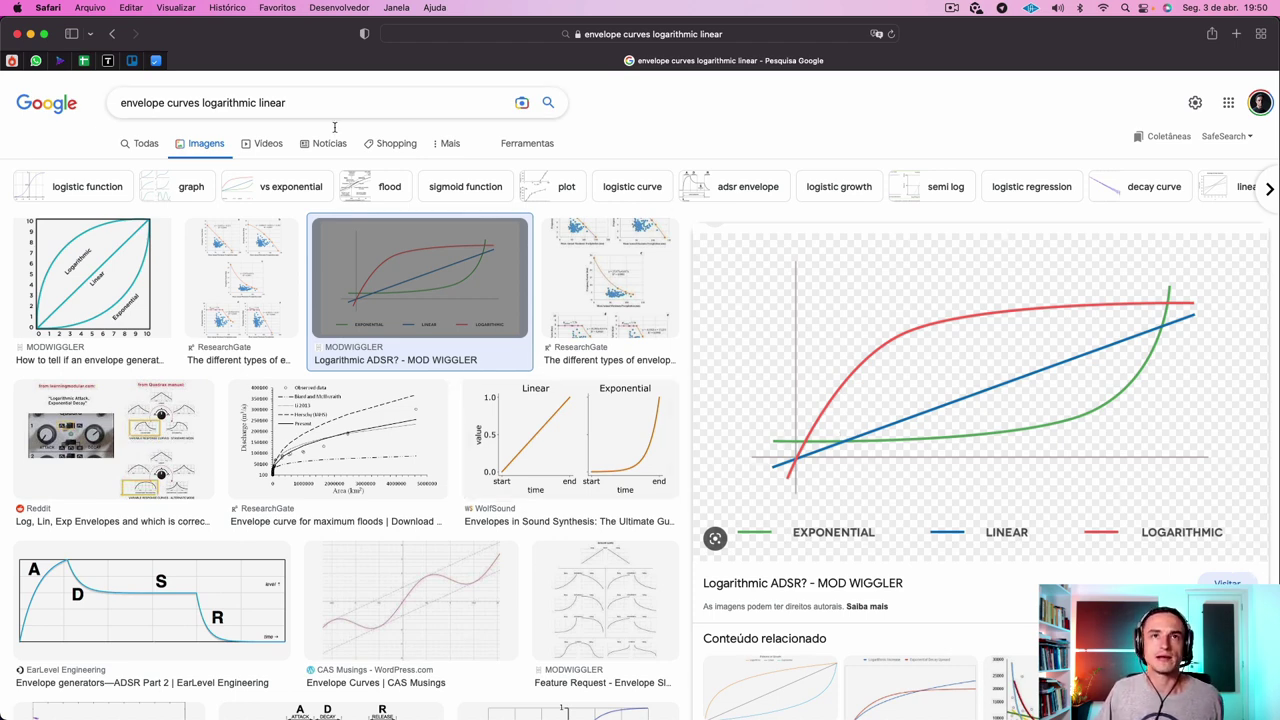
{"action": "left_click", "coordinate": [430, 688]}
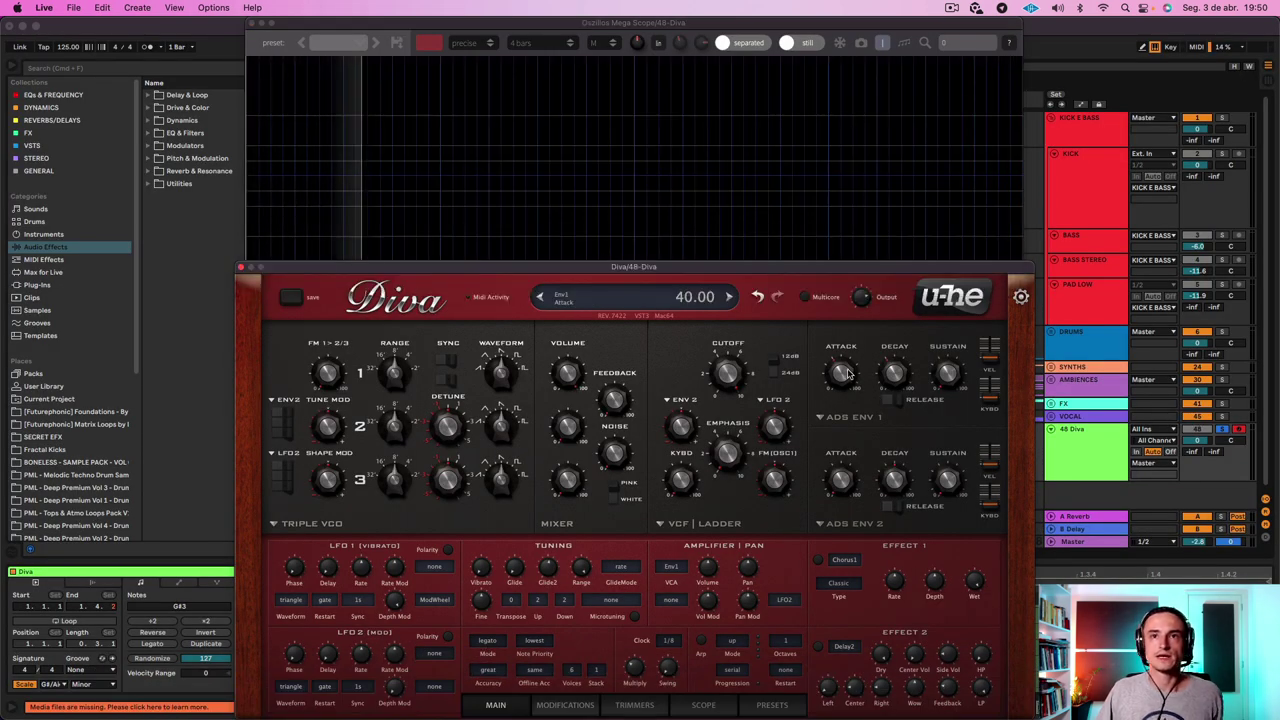
Play the soloed Diva track while lowering envelope 1's attack to 0, and raise the attack to 31.50
{"action": "left_click", "coordinate": [1219, 430]}
{"action": "left_click", "coordinate": [1219, 430]}
{"action": "key", "text": "space"}
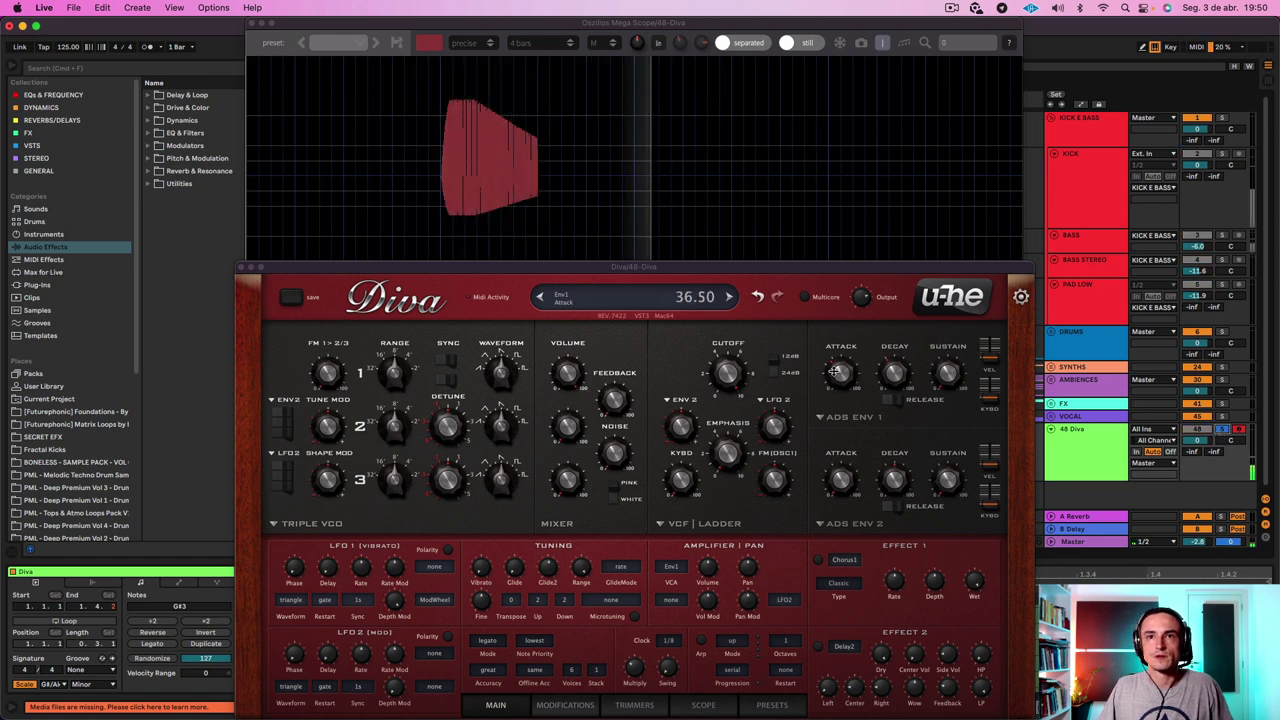
{"action": "mouse_move", "coordinate": [835, 371]}
{"action": "left_mouse_down"}
{"action": "mouse_move", "coordinate": [851, 432]}
{"action": "mouse_move", "coordinate": [843, 378]}
{"action": "mouse_move", "coordinate": [844, 390]}
{"action": "left_mouse_up"}
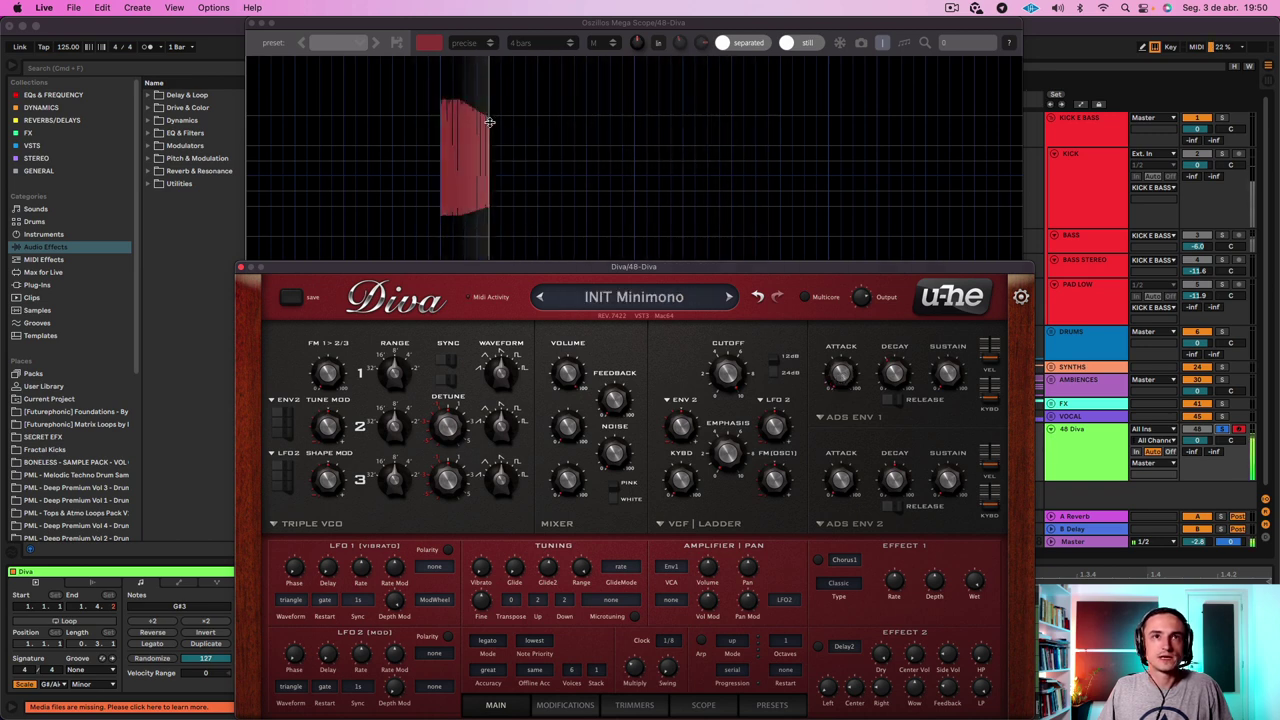
{"action": "mouse_move", "coordinate": [841, 376]}
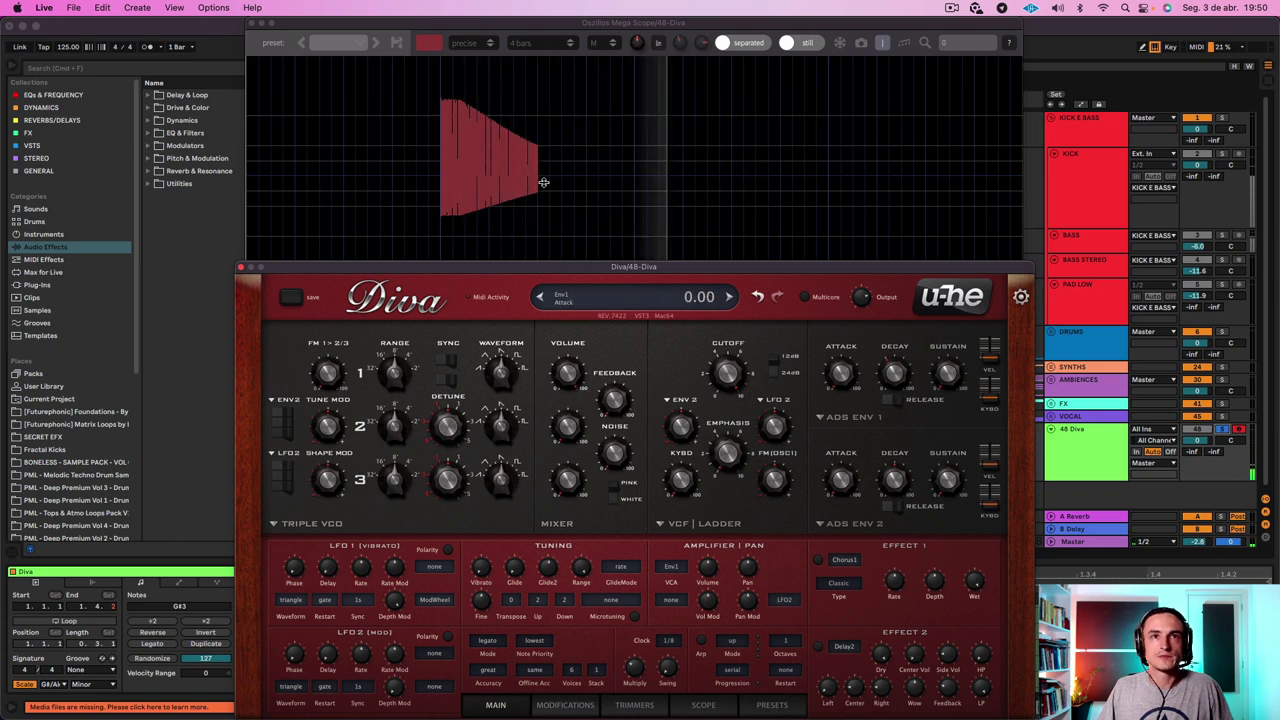
{"action": "left_click_drag", "start_coordinate": [841, 380], "coordinate": [843, 364]}
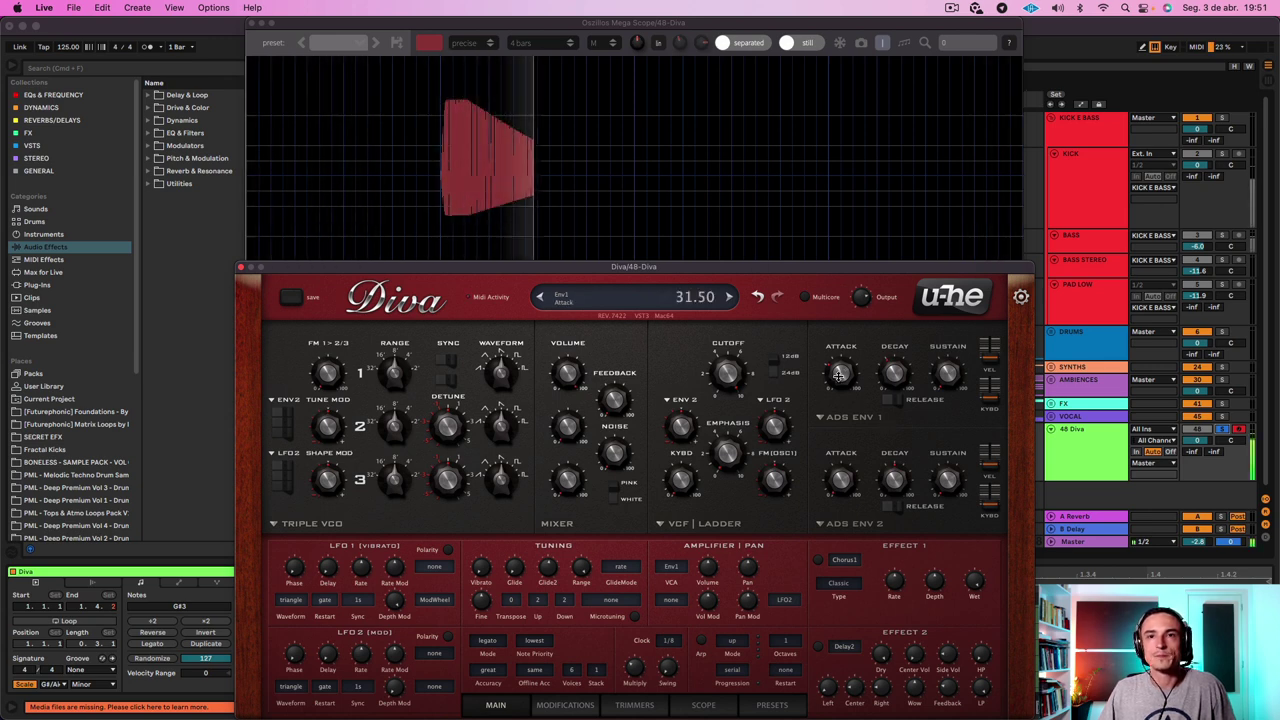
{"action": "left_click", "coordinate": [951, 8]}
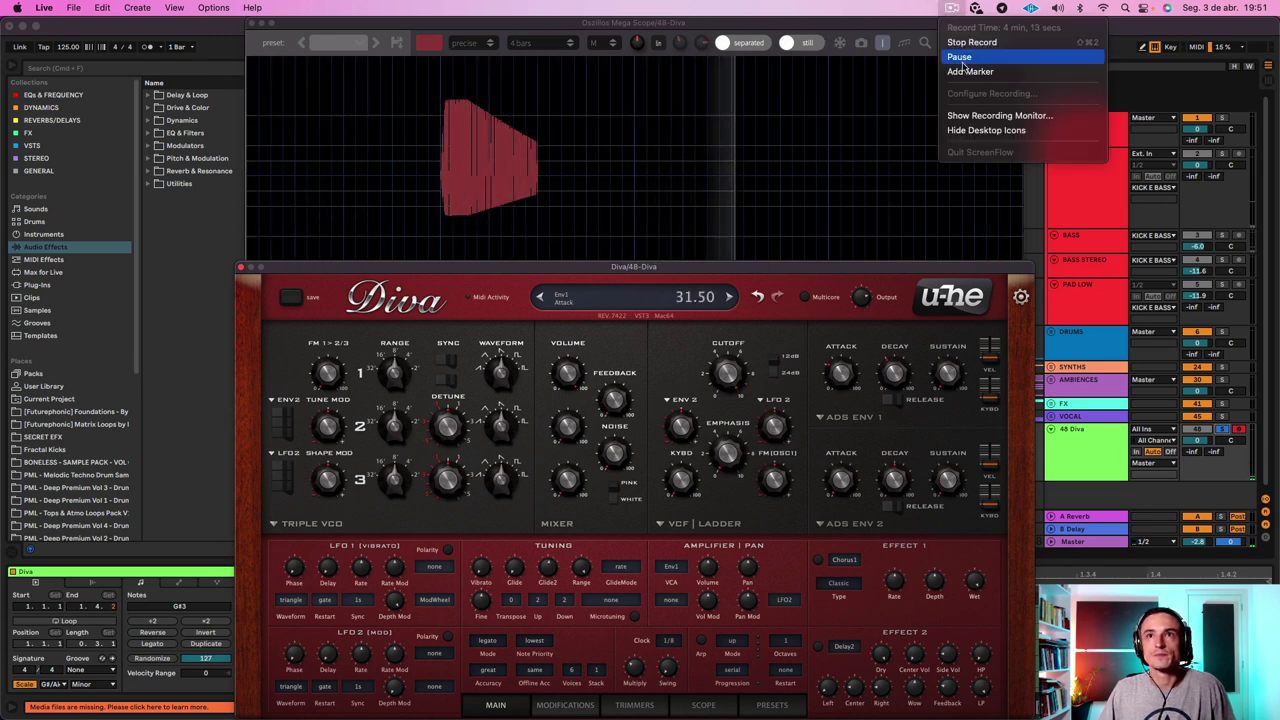
{"action": "left_click", "coordinate": [963, 60]}
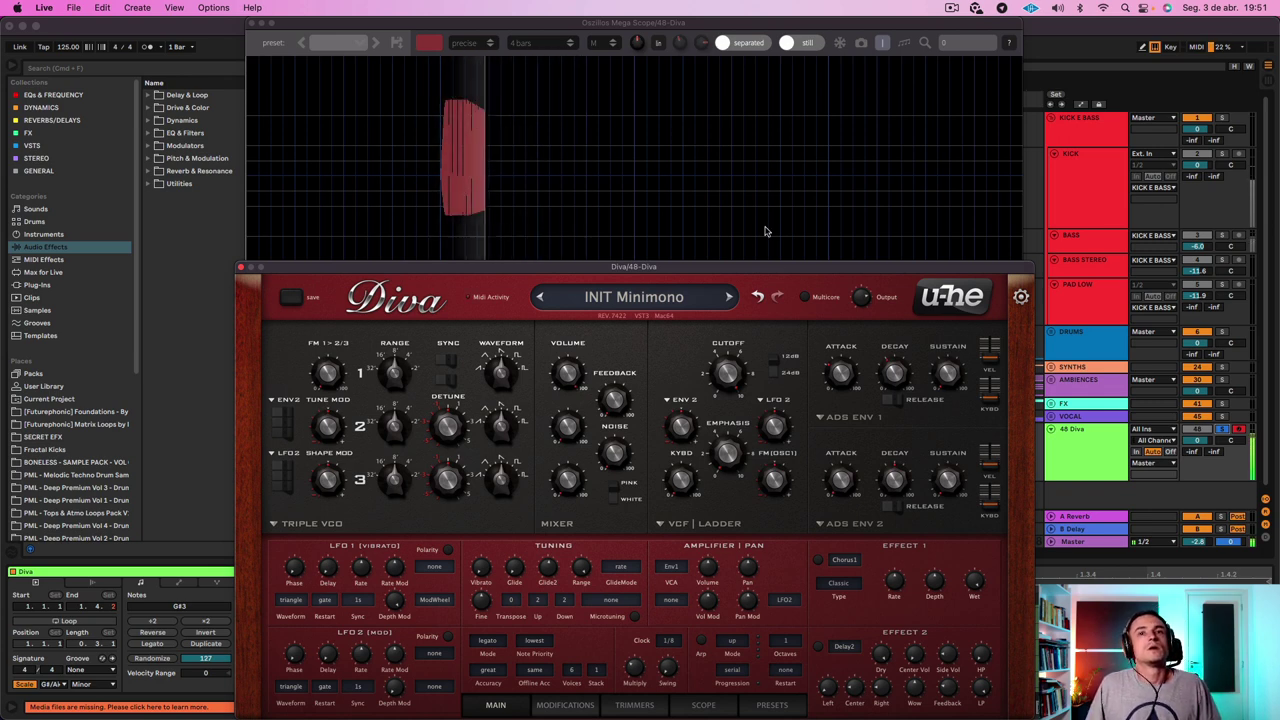
Raise envelope 1's attack in stages through 52.50 to 66.50 while watching the waveform in the scope
{"action": "left_click_drag", "start_coordinate": [849, 380], "coordinate": [842, 366]}
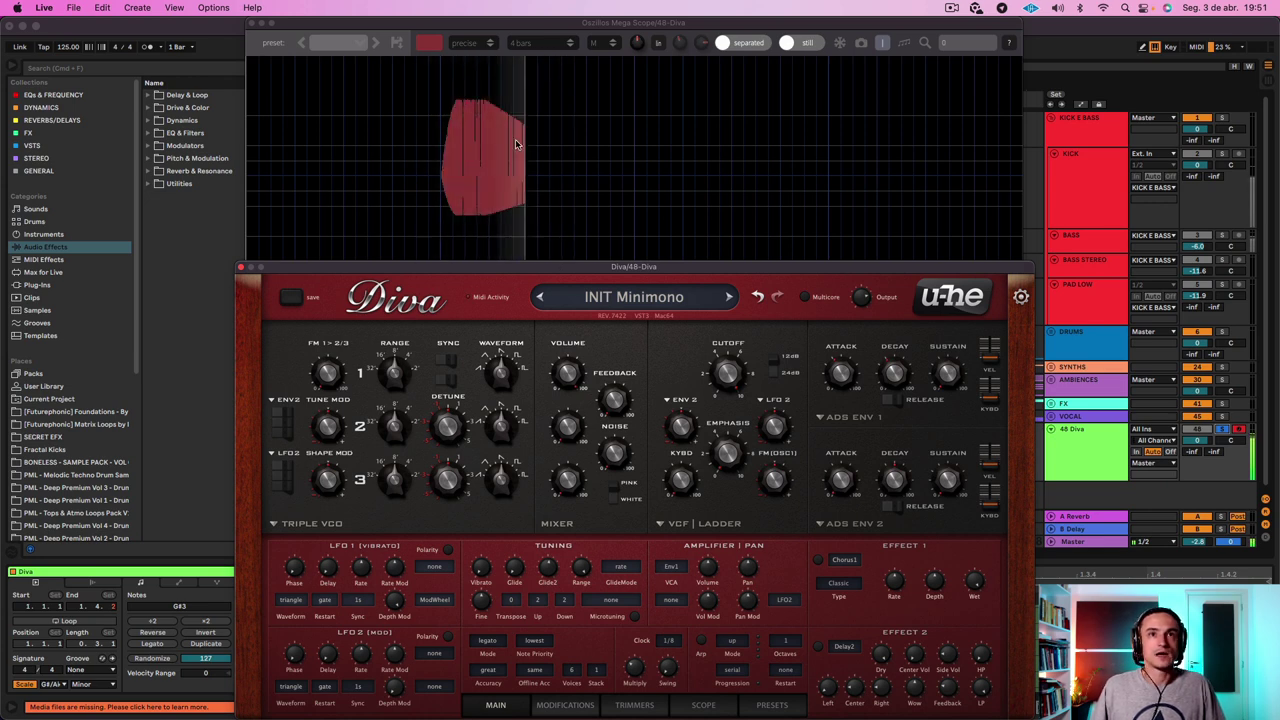
{"action": "left_click_drag", "start_coordinate": [843, 379], "coordinate": [849, 373]}
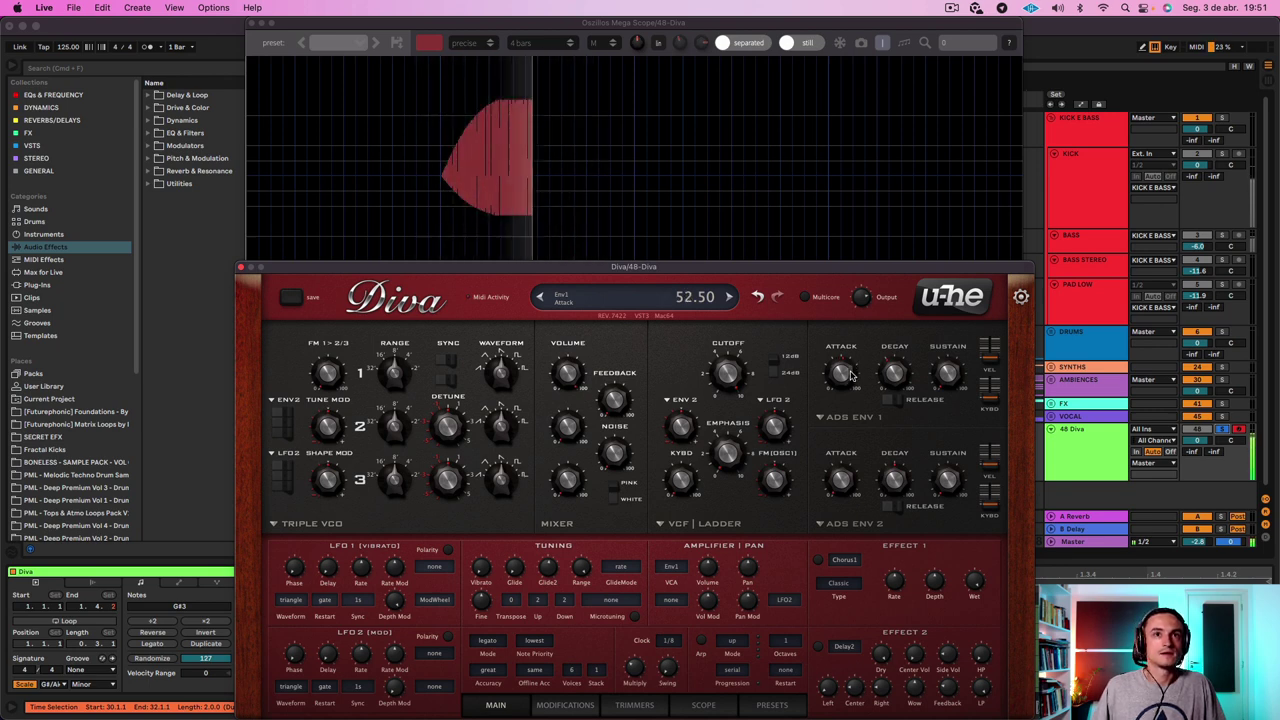
{"action": "left_click_drag", "start_coordinate": [851, 376], "coordinate": [840, 370]}
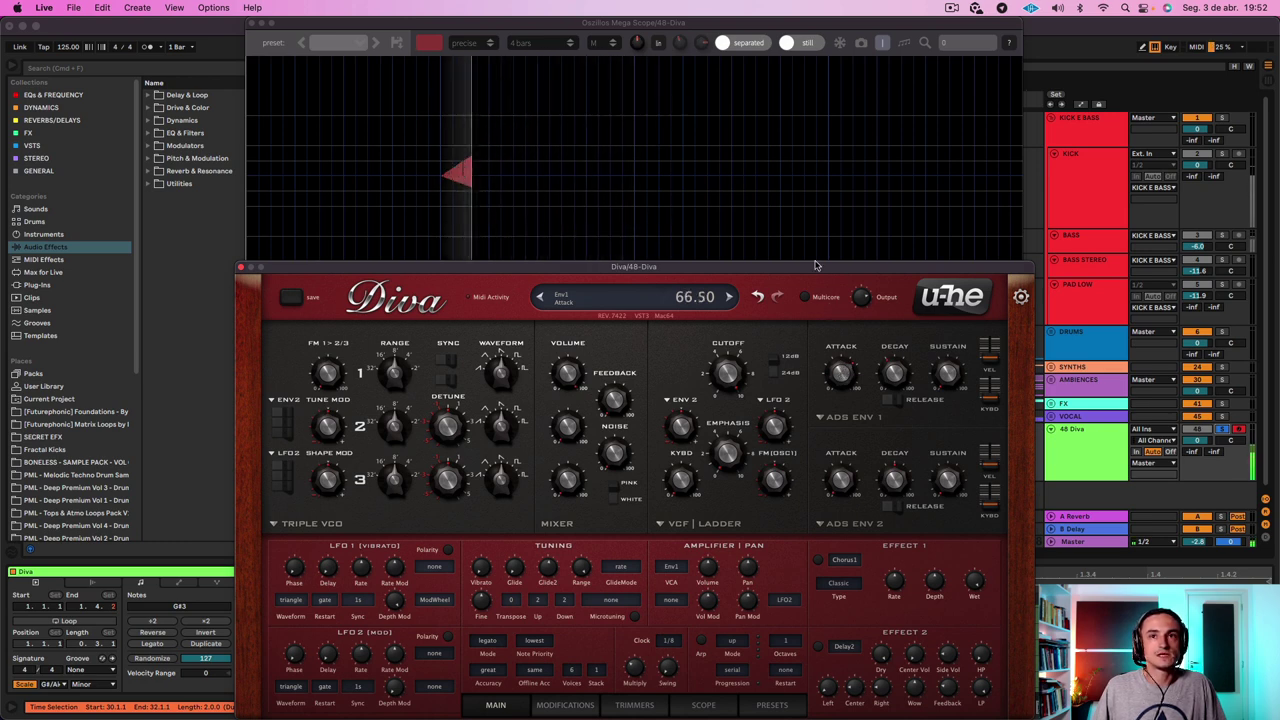
Open the Diva clip's notes, lengthen the G#3 note to the end of the clip and play it
{"action": "left_click_drag", "start_coordinate": [815, 265], "coordinate": [815, 572]}
{"action": "left_click", "coordinate": [820, 432]}
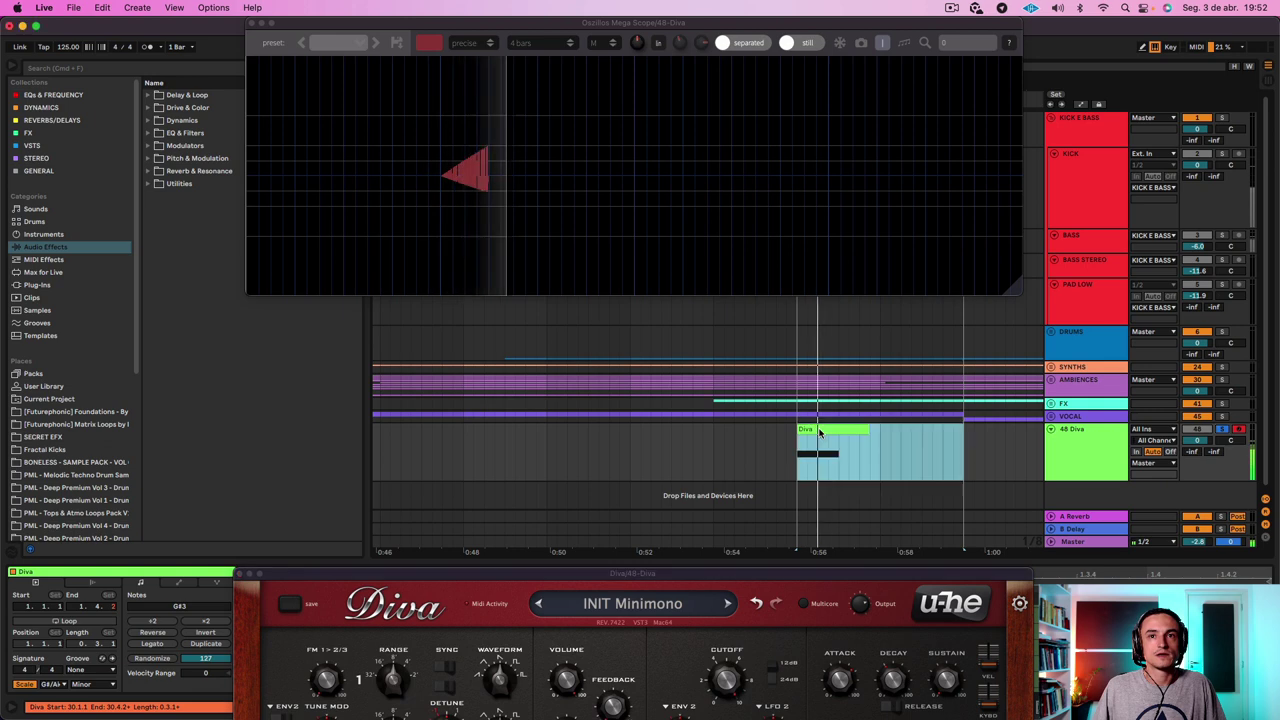
{"action": "left_click", "coordinate": [820, 432]}
{"action": "left_click_drag", "start_coordinate": [1121, 564], "coordinate": [1070, 274]}
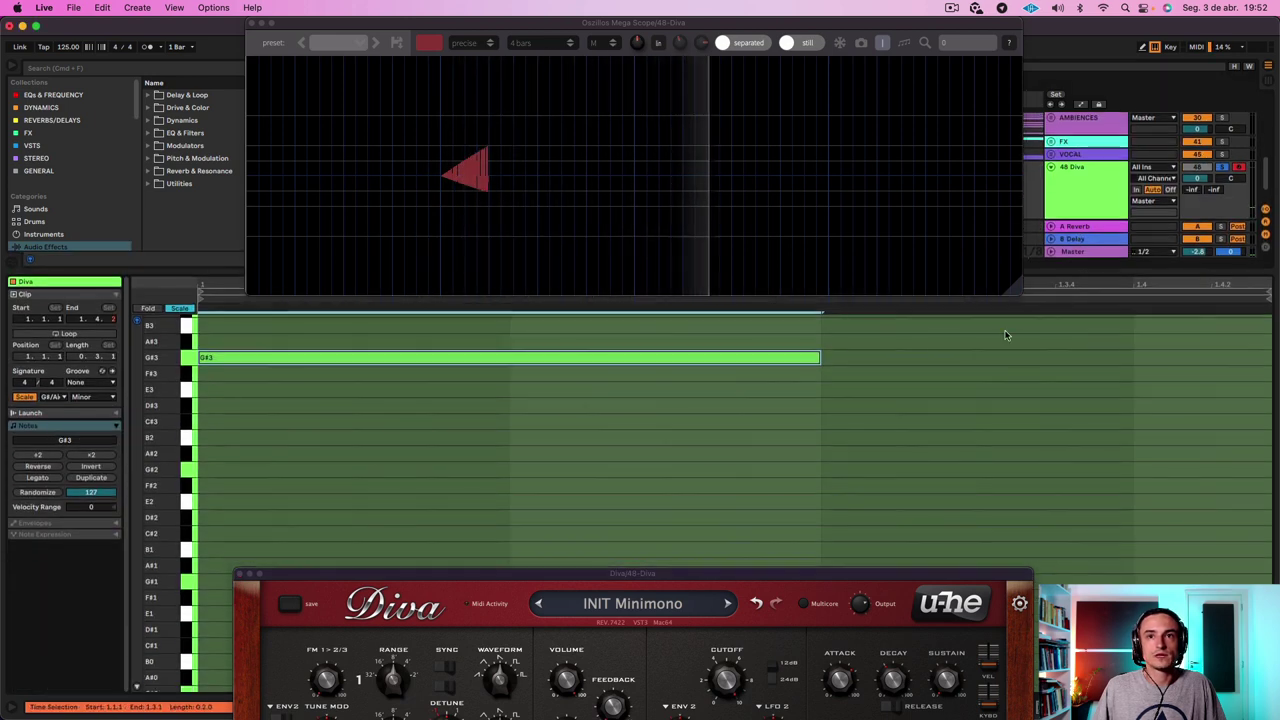
{"action": "mouse_move", "coordinate": [820, 360]}
{"action": "left_mouse_down"}
{"action": "mouse_move", "coordinate": [1205, 364]}
{"action": "mouse_move", "coordinate": [1252, 381]}
{"action": "mouse_move", "coordinate": [1236, 381]}
{"action": "left_mouse_up"}
{"action": "key", "text": "space"}
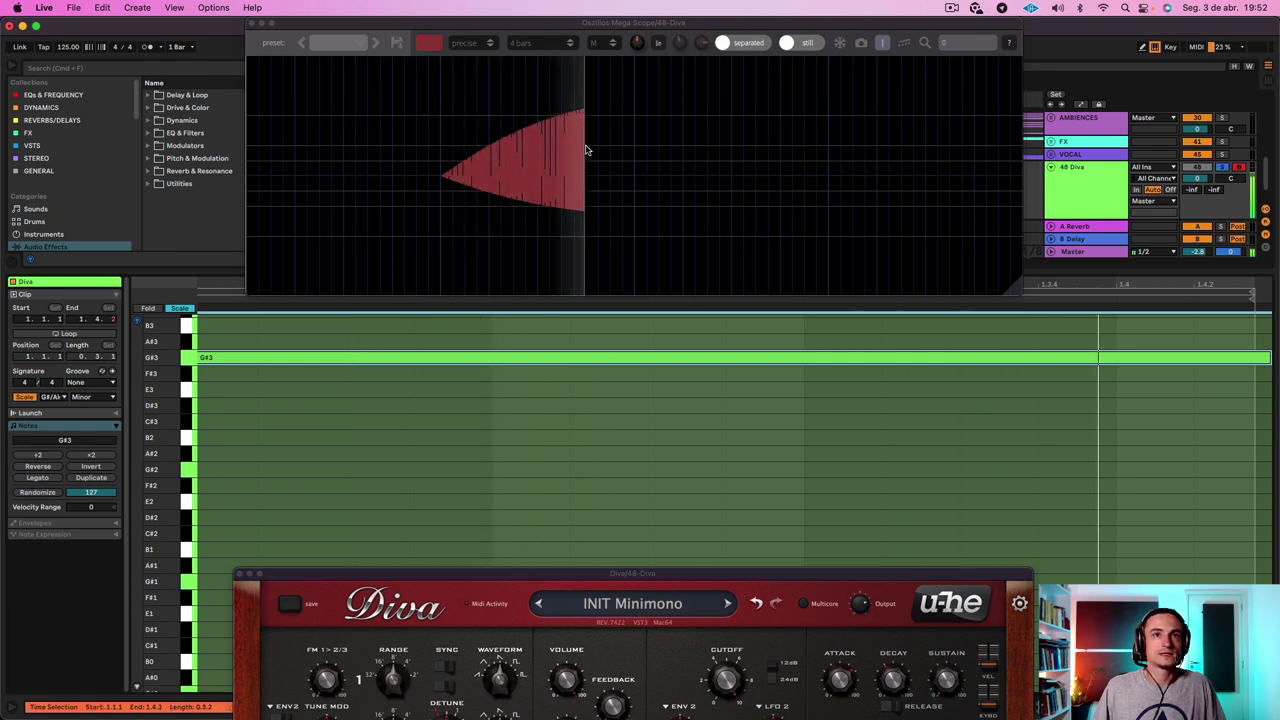
Bring the Diva window back into view below the scope's waveform and set envelope 1's attack to 57.50
{"action": "left_click_drag", "start_coordinate": [853, 576], "coordinate": [813, 204]}
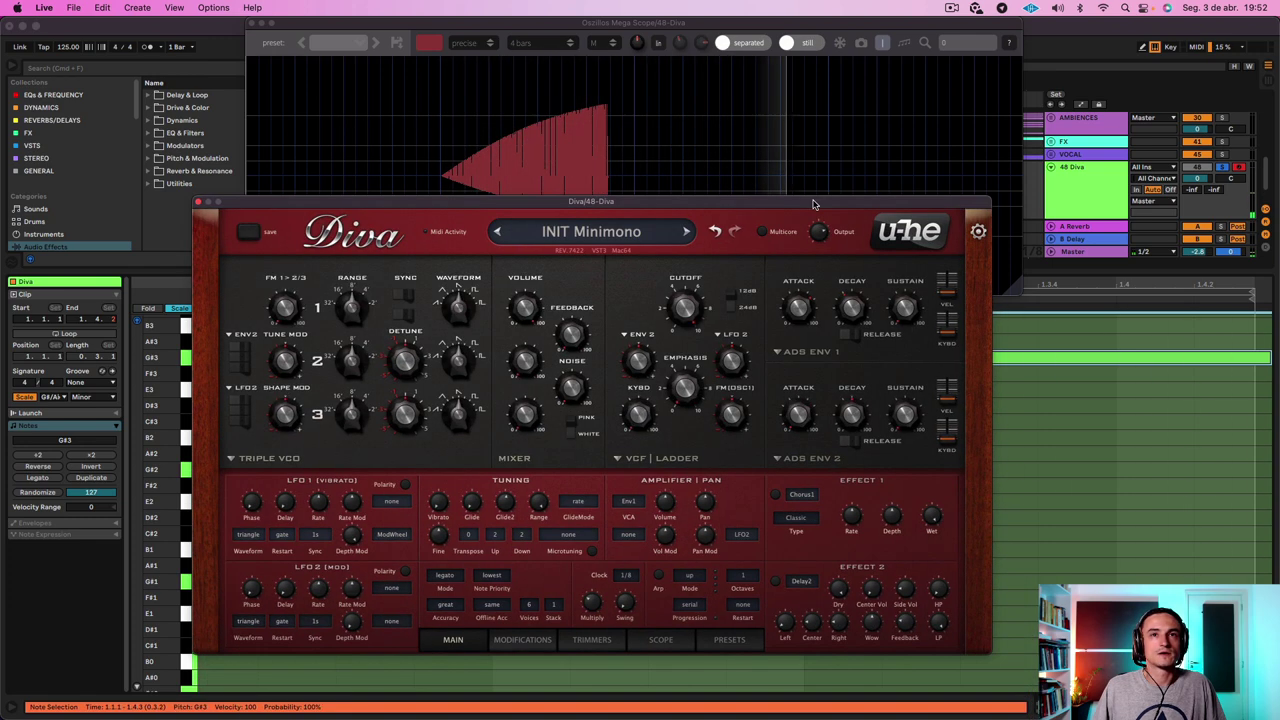
{"action": "mouse_move", "coordinate": [808, 320]}
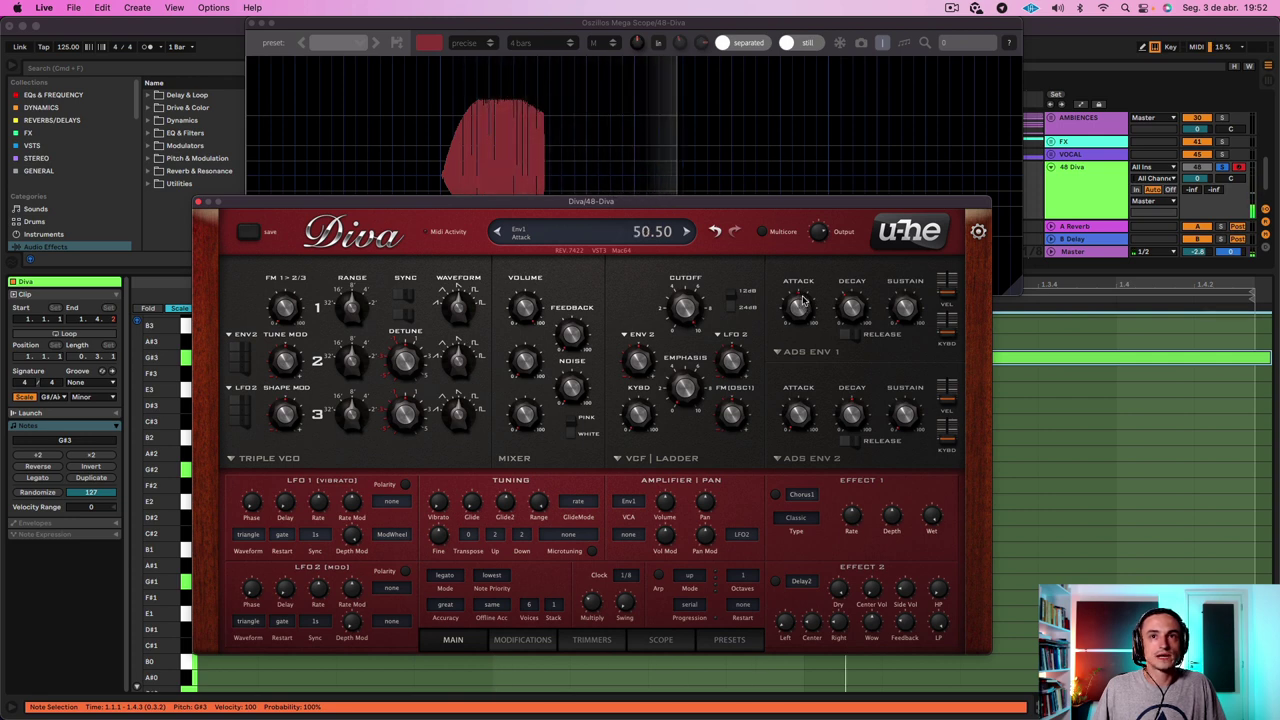
{"action": "left_click_drag", "start_coordinate": [802, 300], "coordinate": [802, 290]}
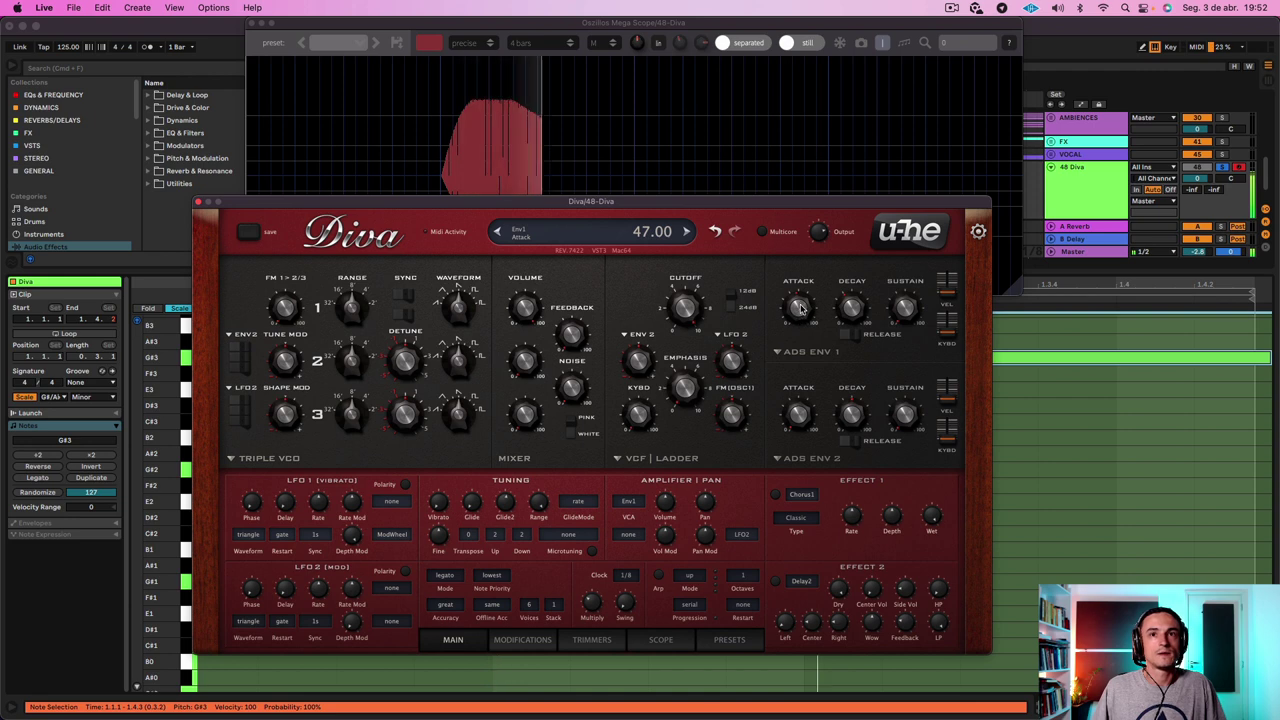
{"action": "left_click_drag", "start_coordinate": [808, 295], "coordinate": [808, 294]}
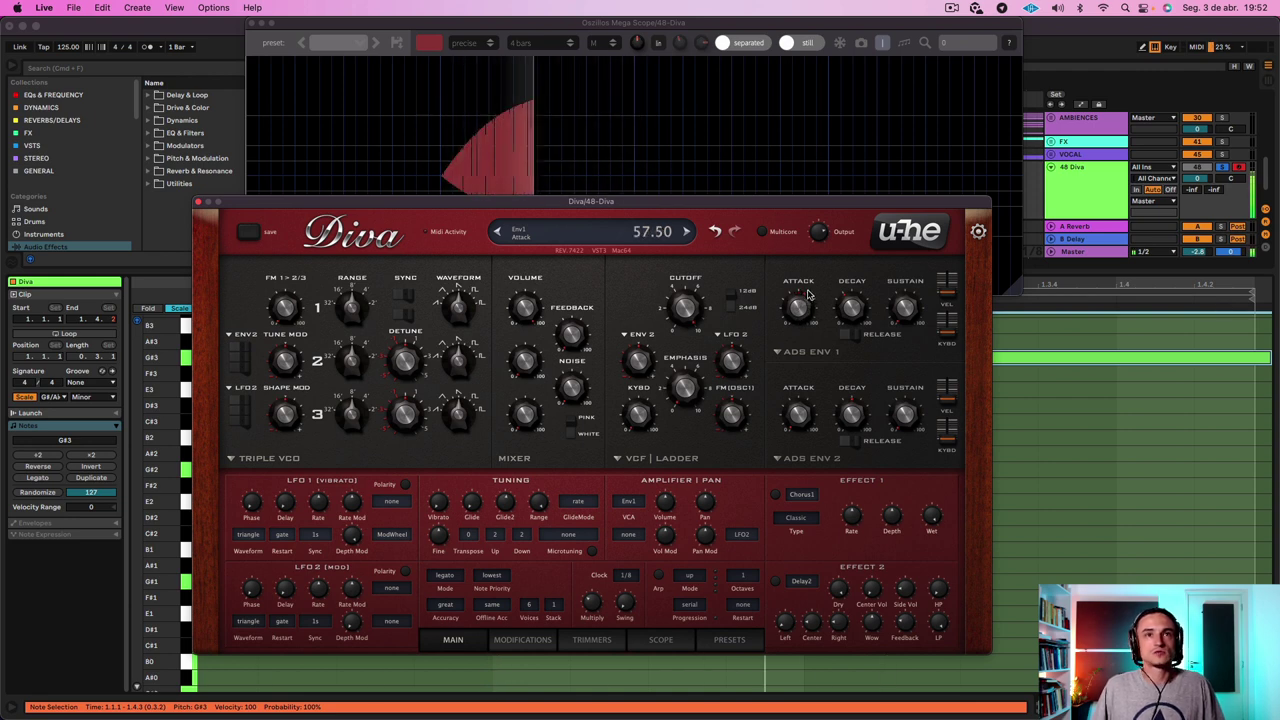
{"action": "left_click_drag", "start_coordinate": [646, 201], "coordinate": [677, 227]}
Turn on envelope 1's release and set its decay to 30.50
{"action": "mouse_move", "coordinate": [883, 338]}
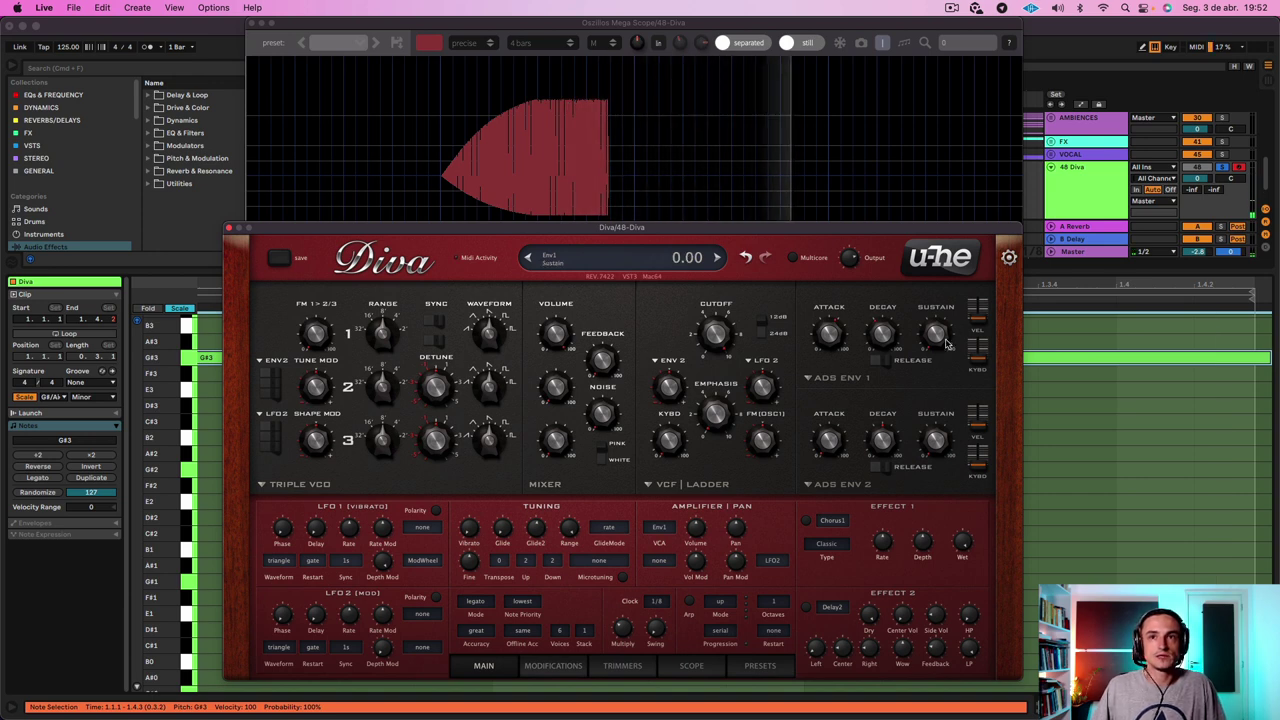
{"action": "left_click_drag", "start_coordinate": [942, 250], "coordinate": [942, 249]}
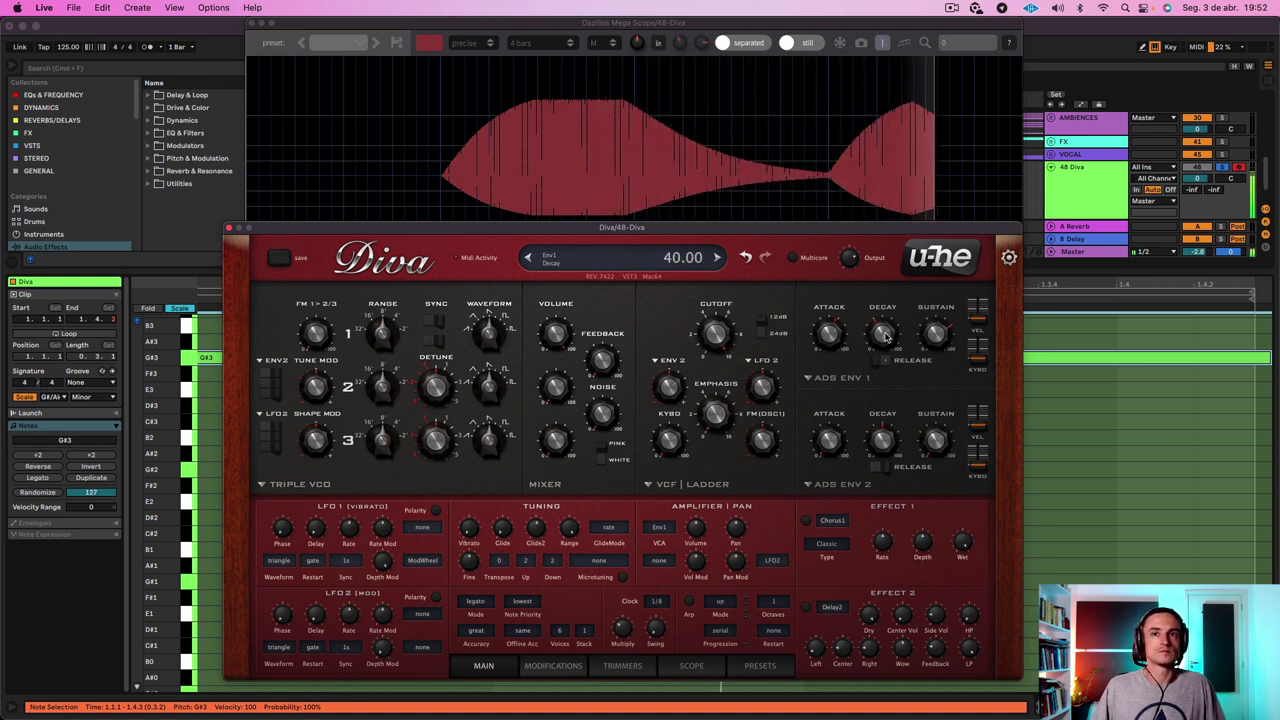
{"action": "left_click_drag", "start_coordinate": [884, 342], "coordinate": [884, 347]}
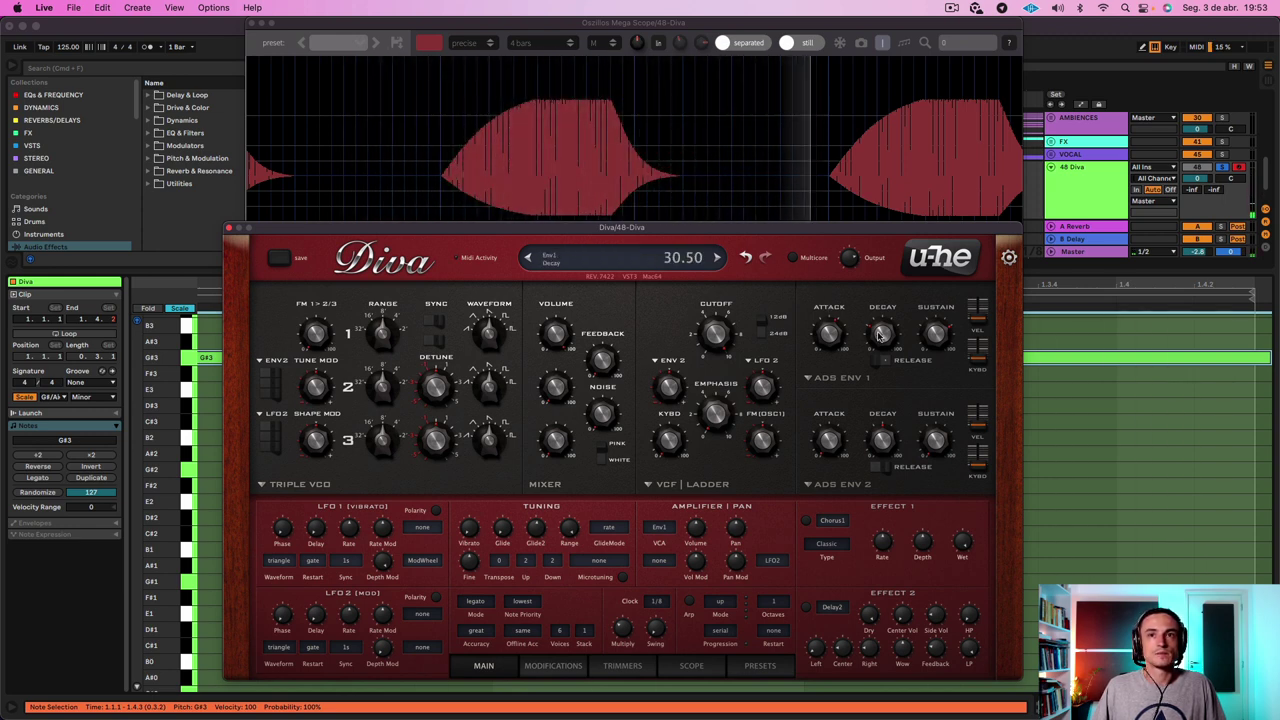
Vary envelope 1's decay through 20.50 and 30.00 with release on, comparing the resulting tails in the scope
{"action": "left_click_drag", "start_coordinate": [881, 336], "coordinate": [910, 405]}
{"action": "left_click_drag", "start_coordinate": [937, 346], "coordinate": [883, 319]}
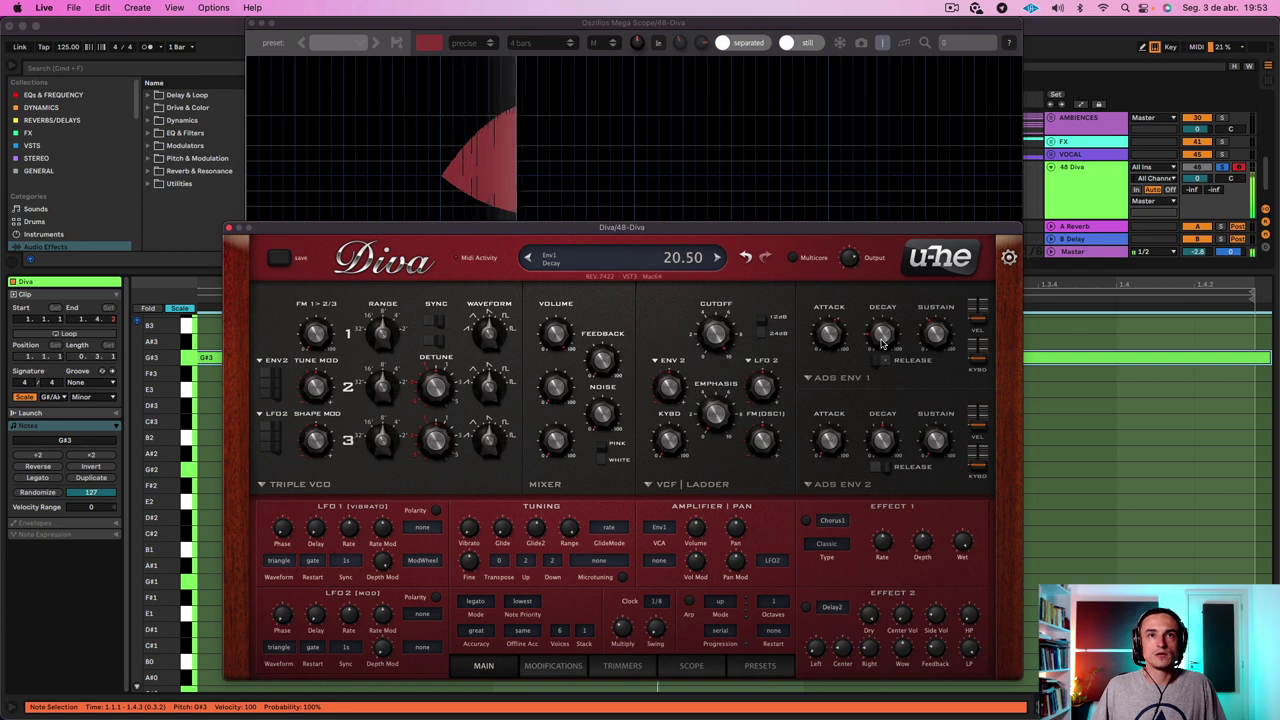
{"action": "left_click_drag", "start_coordinate": [881, 336], "coordinate": [881, 335]}
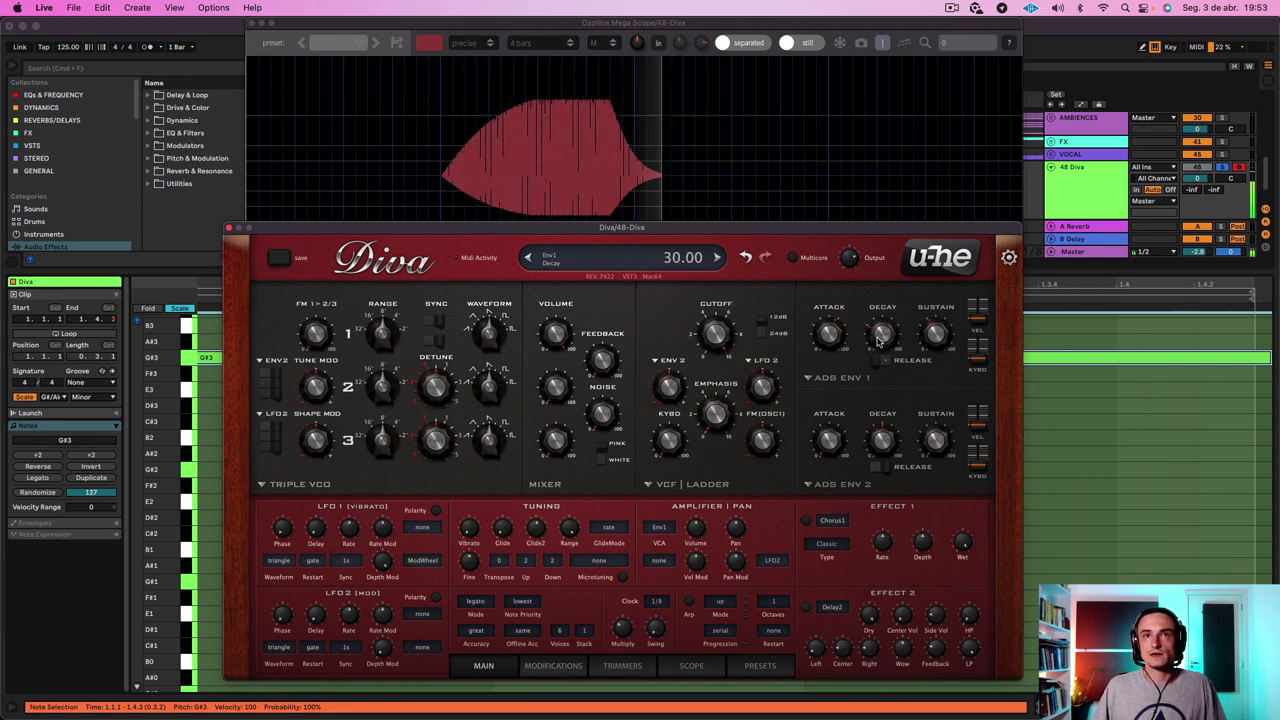
{"action": "left_click_drag", "start_coordinate": [879, 338], "coordinate": [880, 336]}
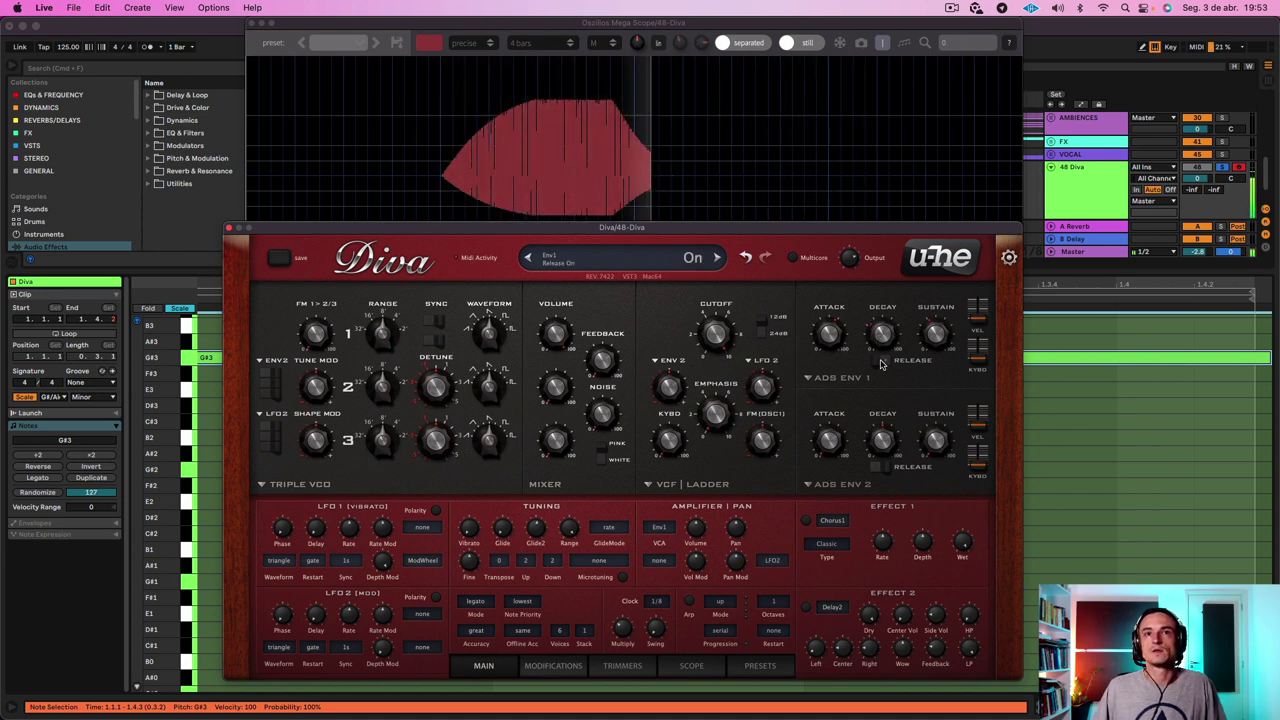
{"action": "left_click_drag", "start_coordinate": [886, 345], "coordinate": [887, 337]}
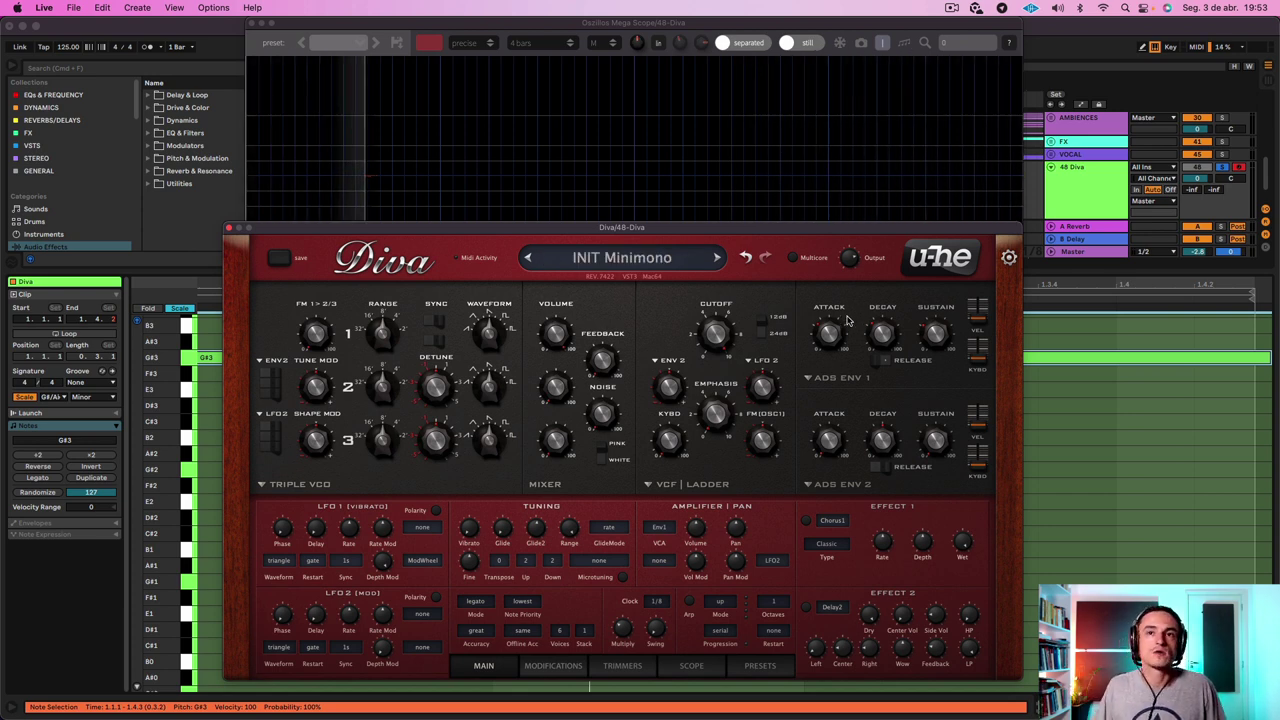
Try the analogue model on envelope 1 and return it to ADS
{"action": "left_click", "coordinate": [841, 380]}
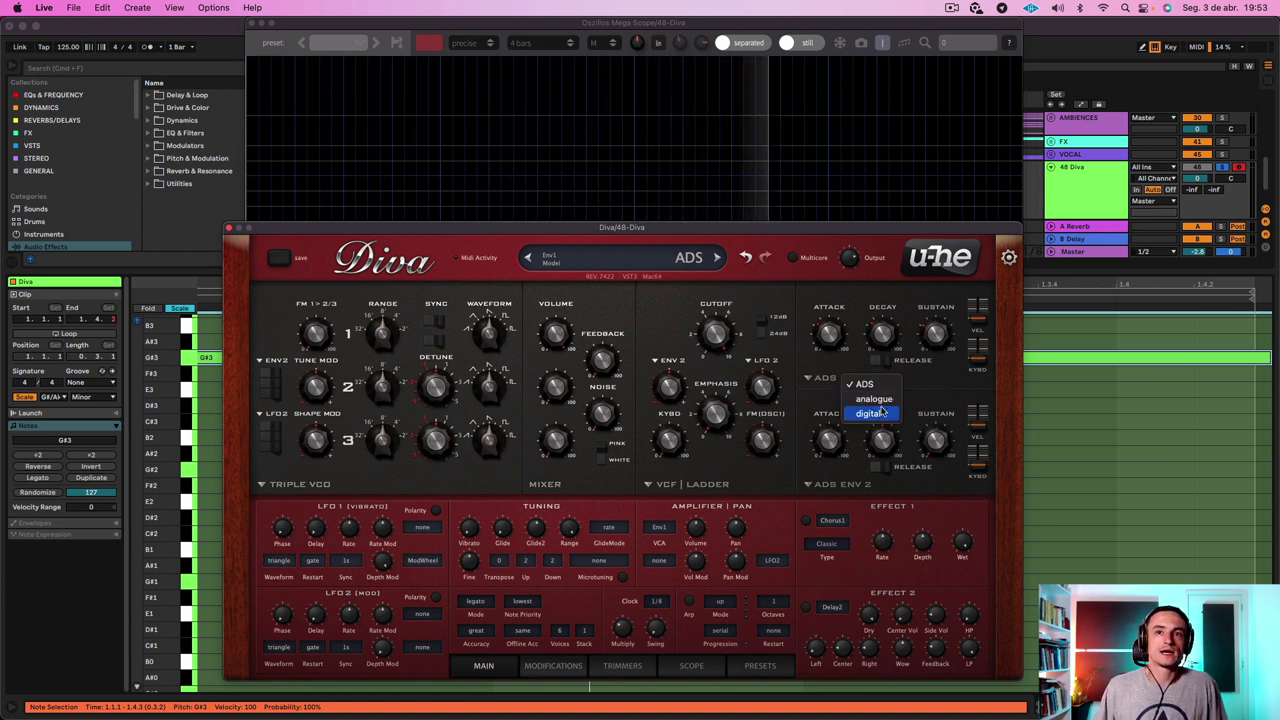
{"action": "left_click", "coordinate": [874, 399]}
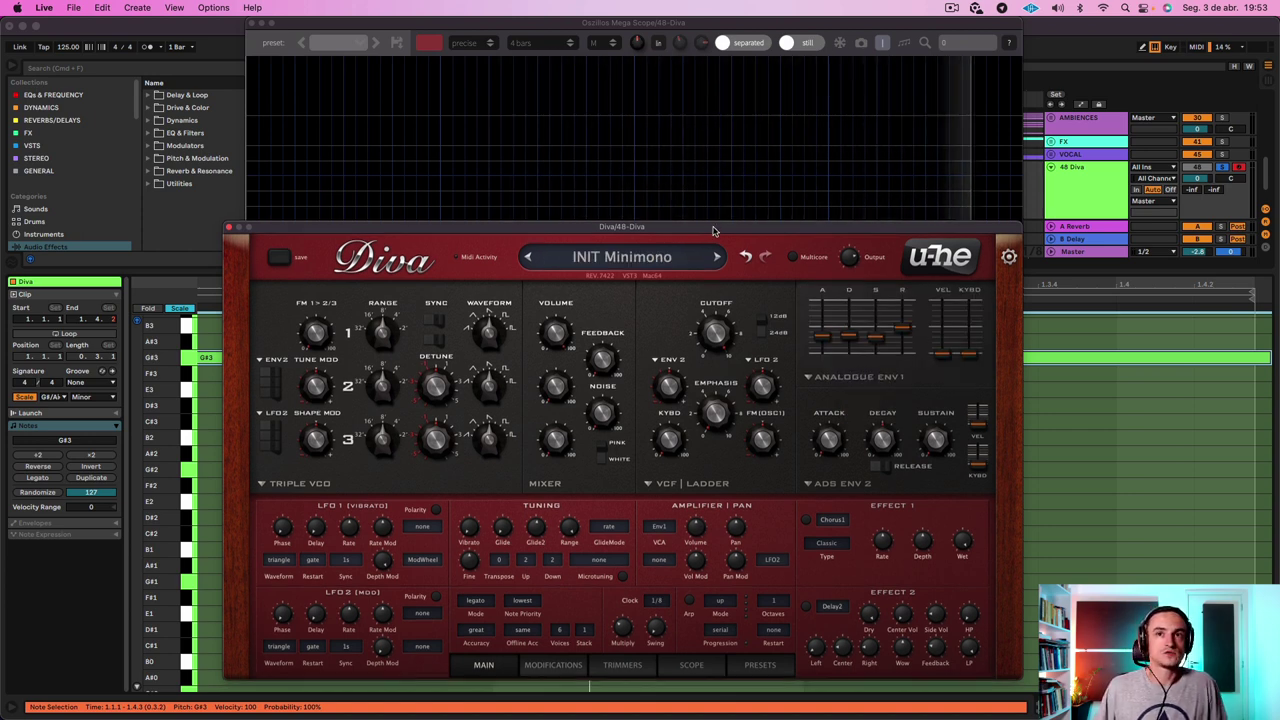
{"action": "left_click", "coordinate": [861, 380]}
{"action": "left_click", "coordinate": [883, 386]}
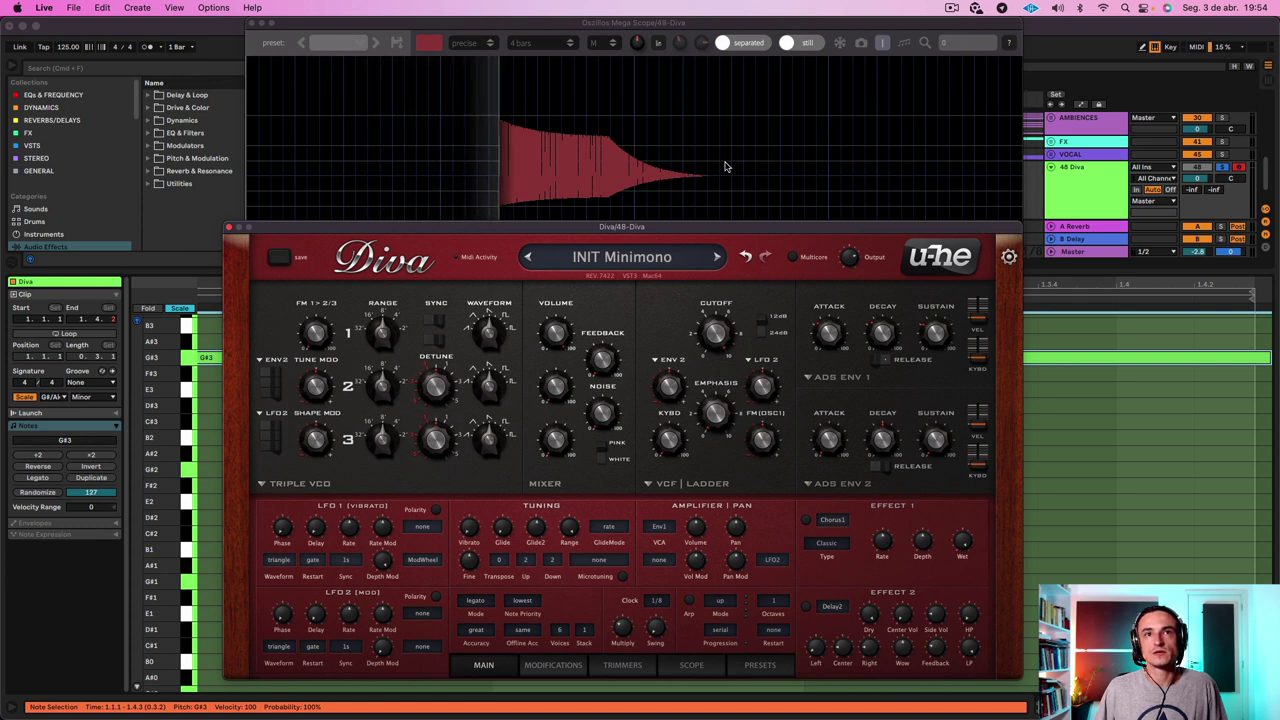
Switch envelope 1 to the analogue model and lower its sustain to the minimum
{"action": "left_click", "coordinate": [848, 379]}
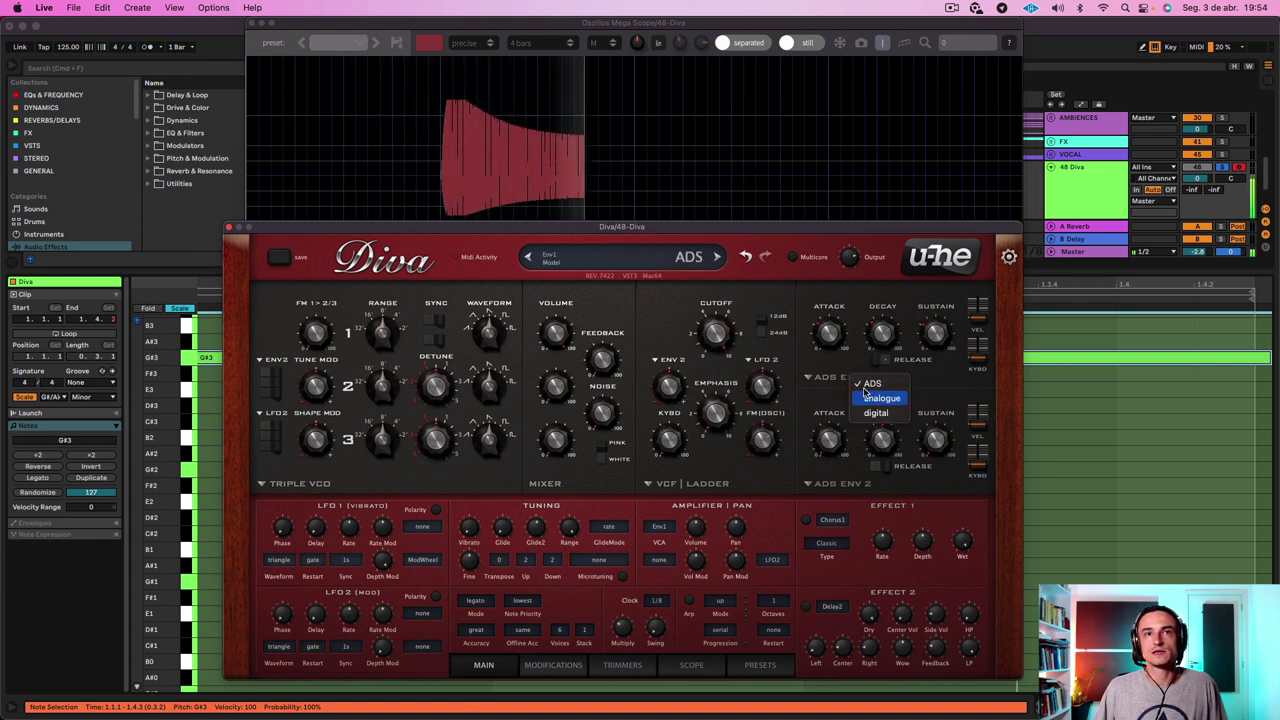
{"action": "left_click", "coordinate": [868, 394]}
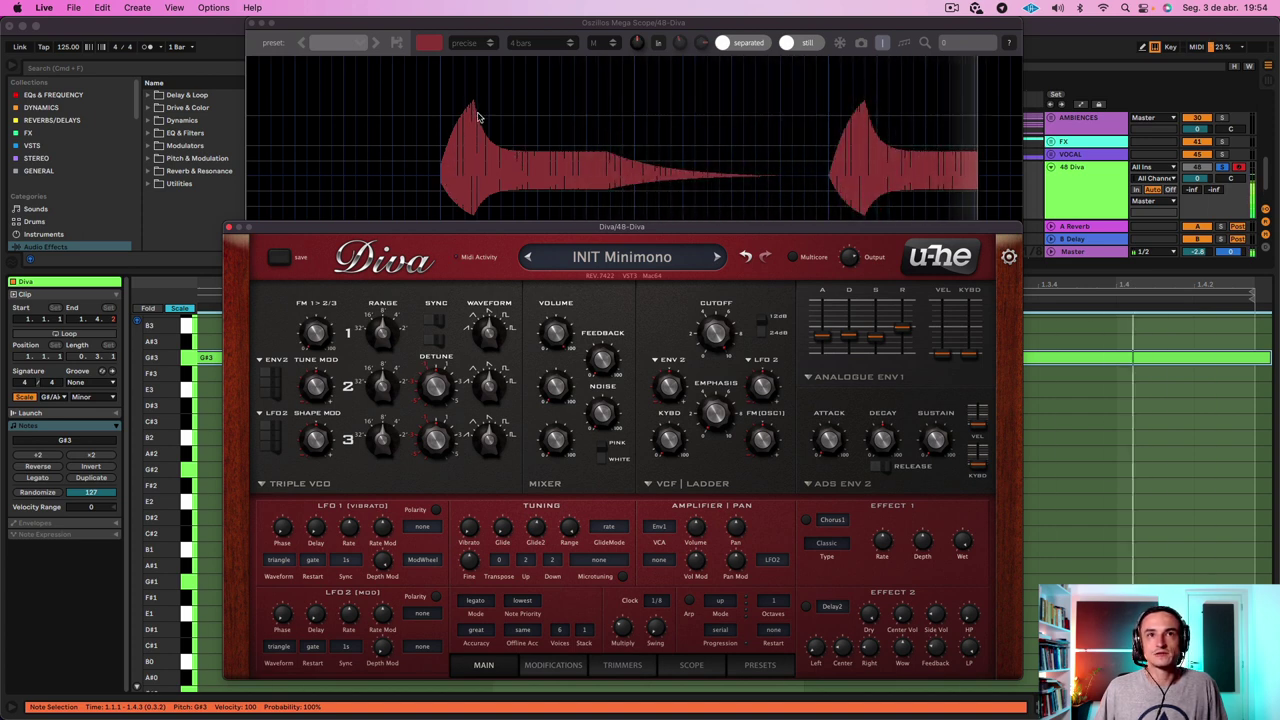
{"action": "left_click", "coordinate": [601, 155]}
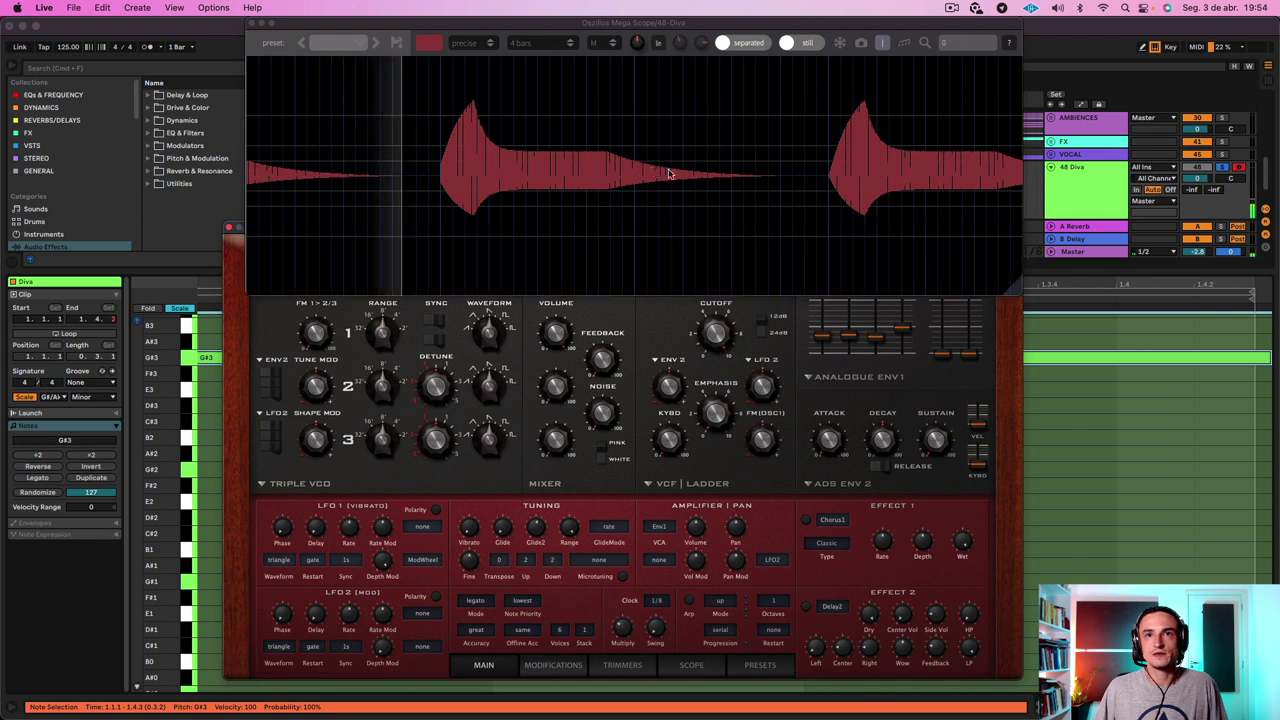
{"action": "left_click", "coordinate": [920, 369]}
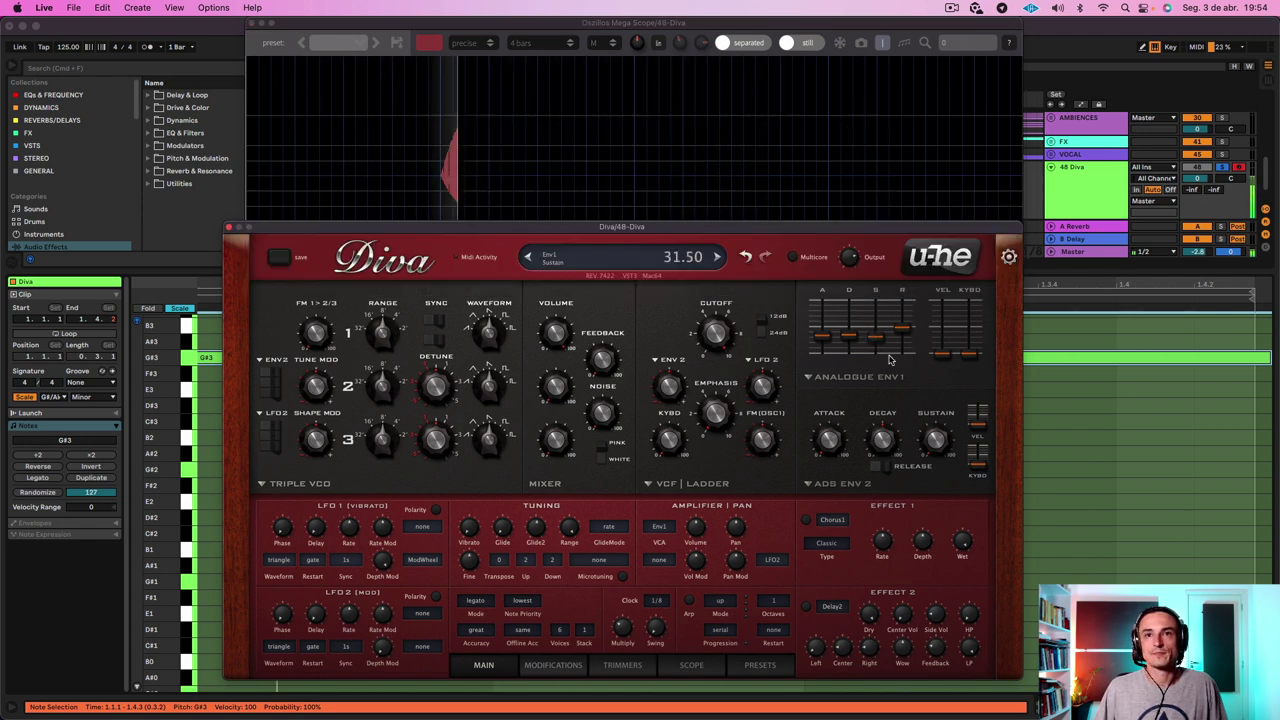
{"action": "left_click_drag", "start_coordinate": [880, 343], "coordinate": [886, 370]}
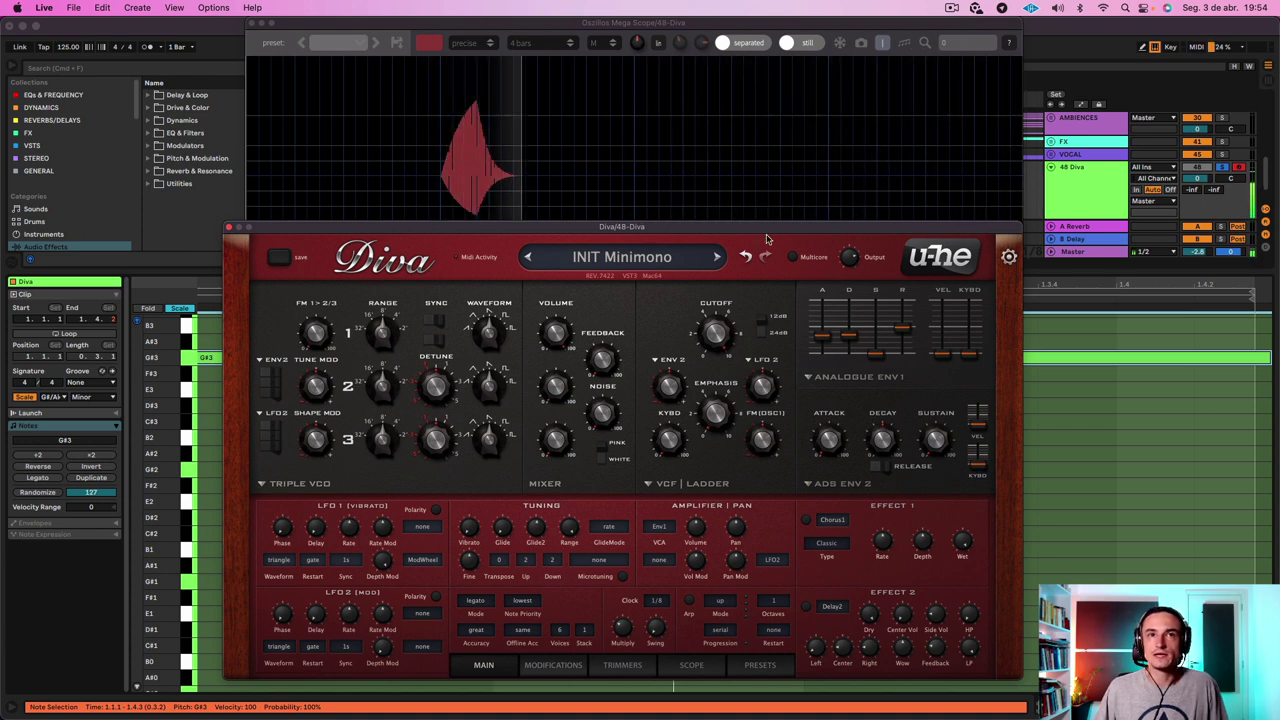
Move the Diva window down to uncover more of the scope, set envelope 1's decay to 49.00 and raise its attack
{"action": "left_click_drag", "start_coordinate": [643, 232], "coordinate": [643, 249]}
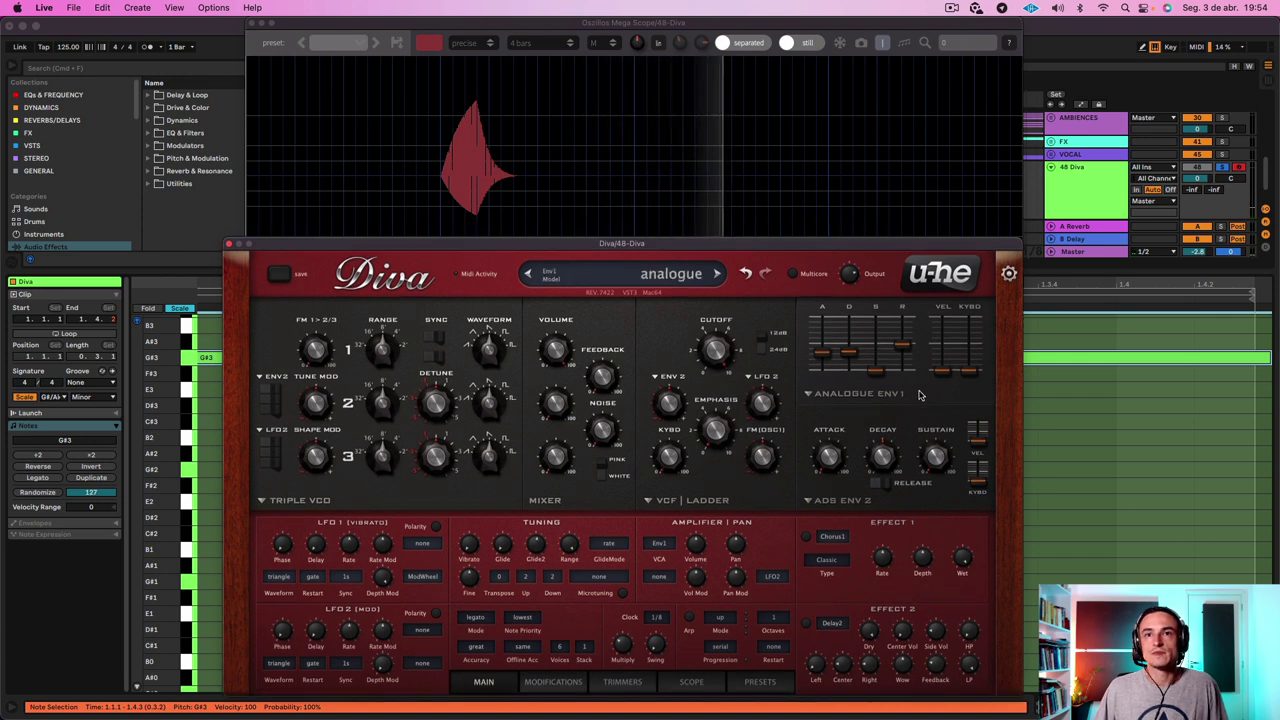
{"action": "left_click_drag", "start_coordinate": [848, 352], "coordinate": [847, 345]}
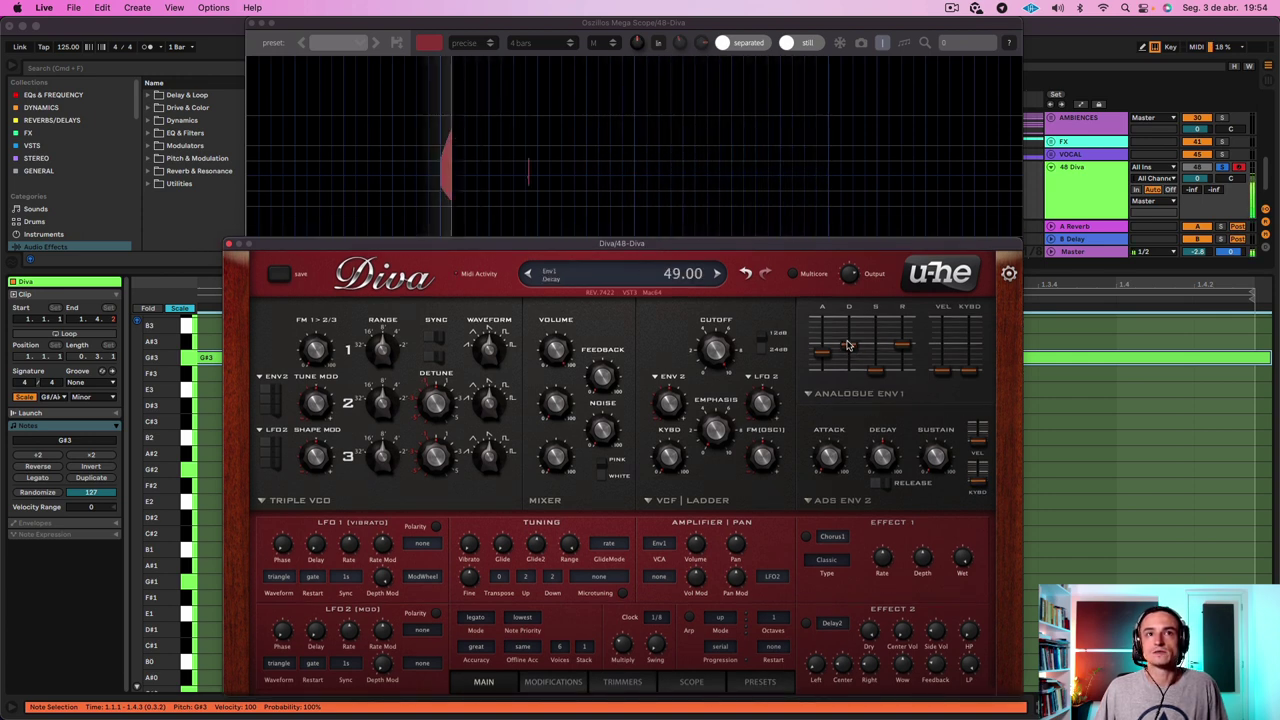
{"action": "left_click_drag", "start_coordinate": [824, 347], "coordinate": [827, 352]}
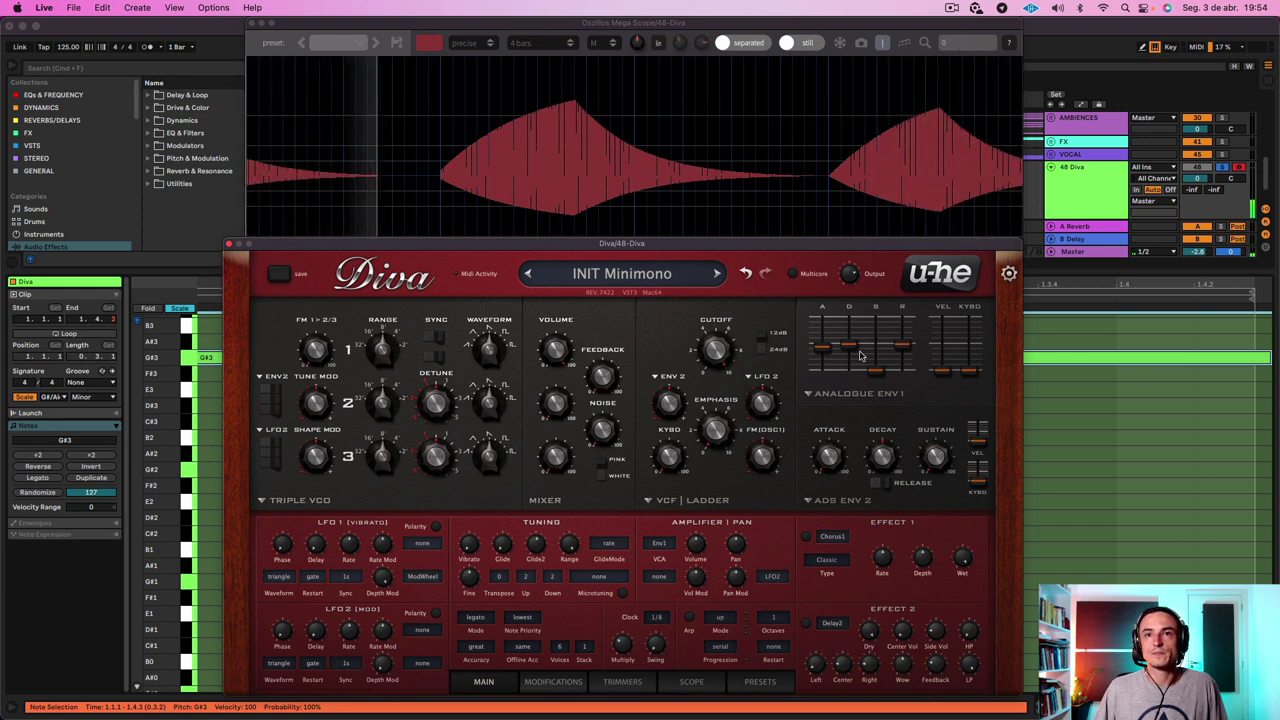
Switch envelope 1 to the digital model, toggle Quantise on and off, and turn on its C option
{"action": "left_click", "coordinate": [828, 397]}
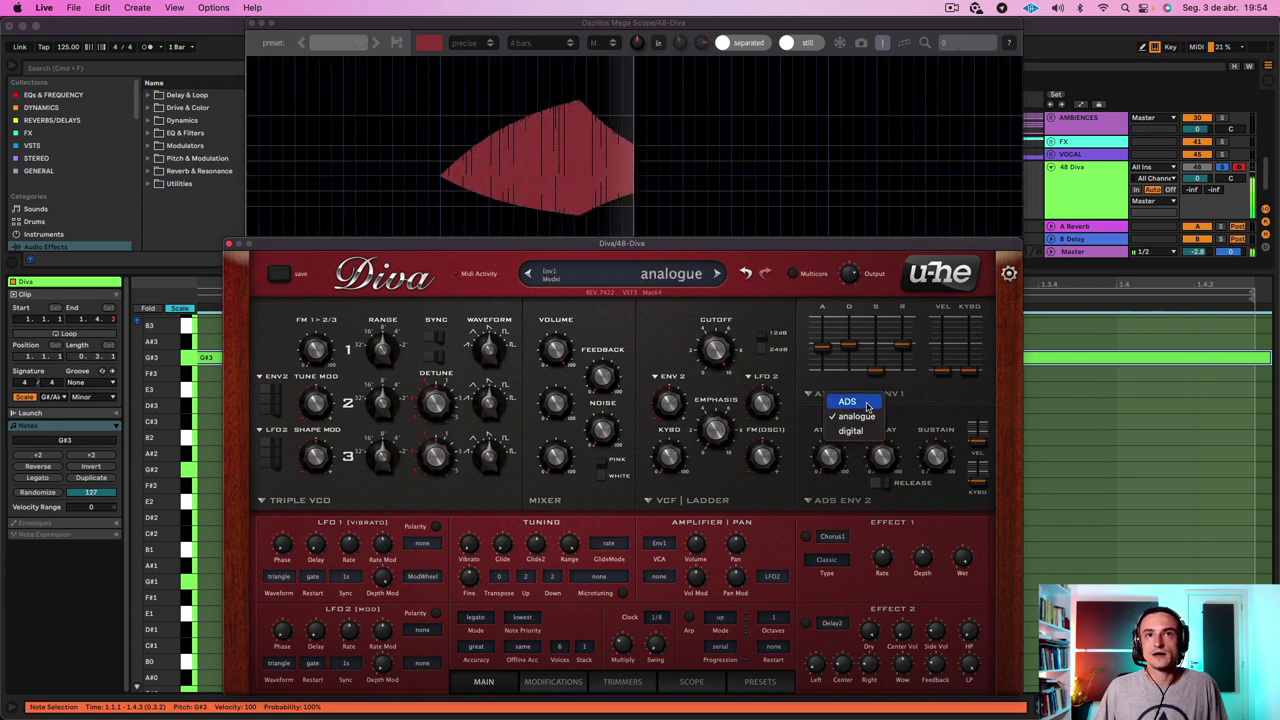
{"action": "left_click", "coordinate": [865, 433]}
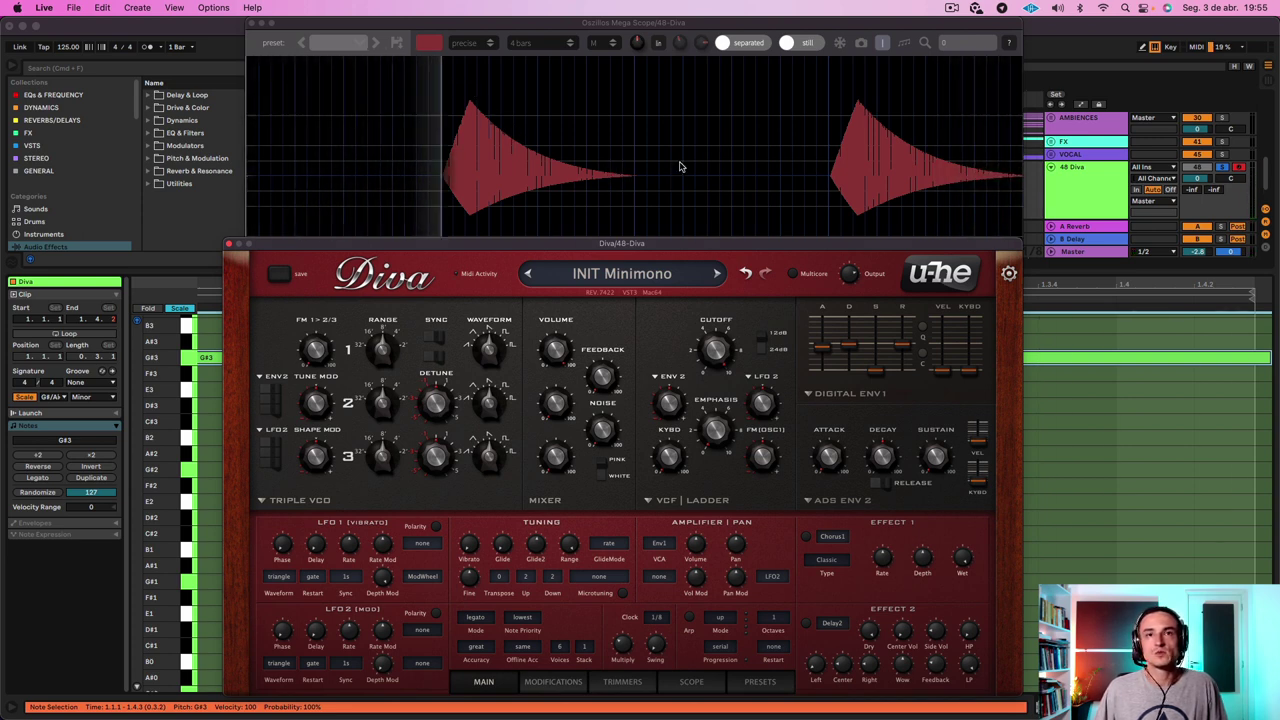
{"action": "left_click", "coordinate": [922, 327]}
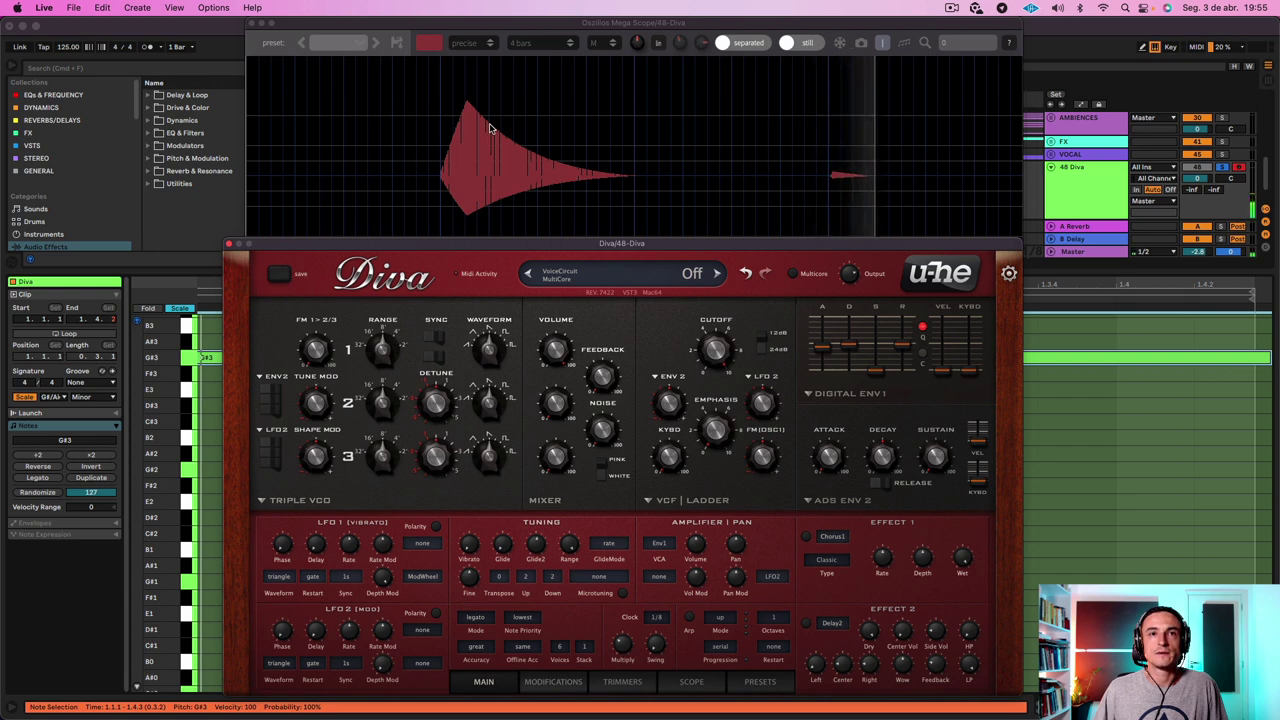
{"action": "left_click", "coordinate": [922, 327]}
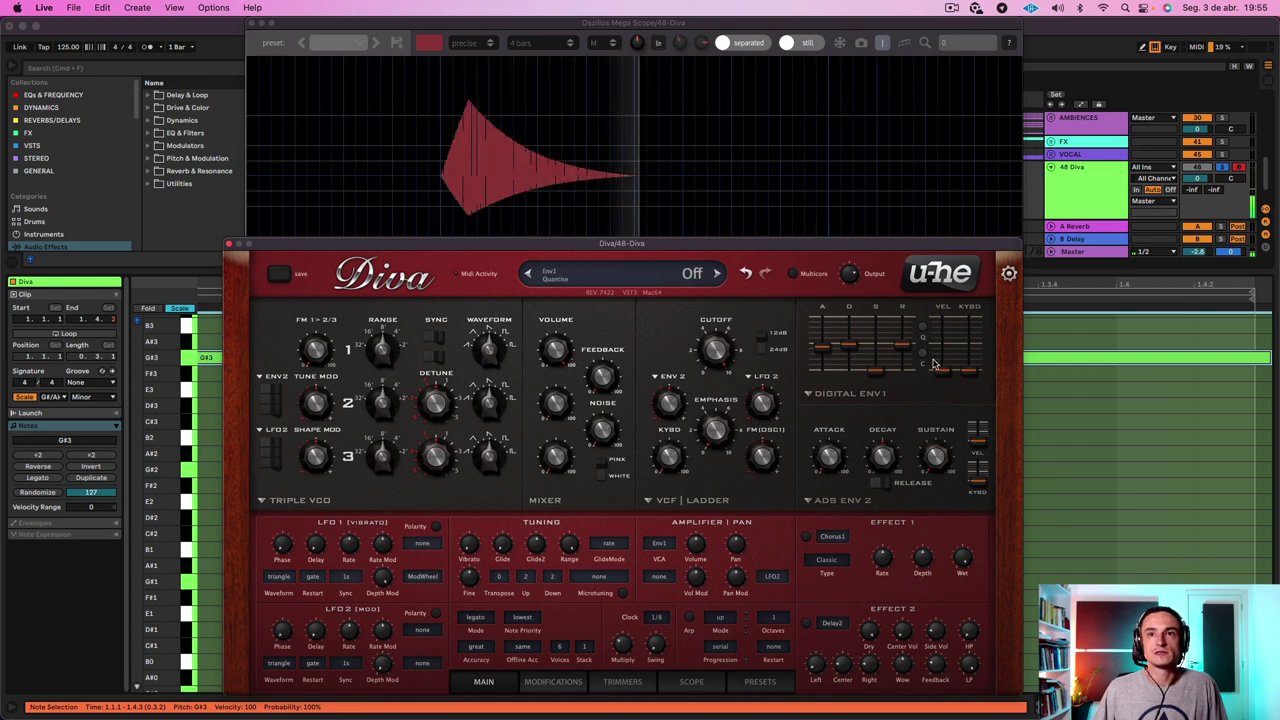
{"action": "left_click", "coordinate": [922, 357]}
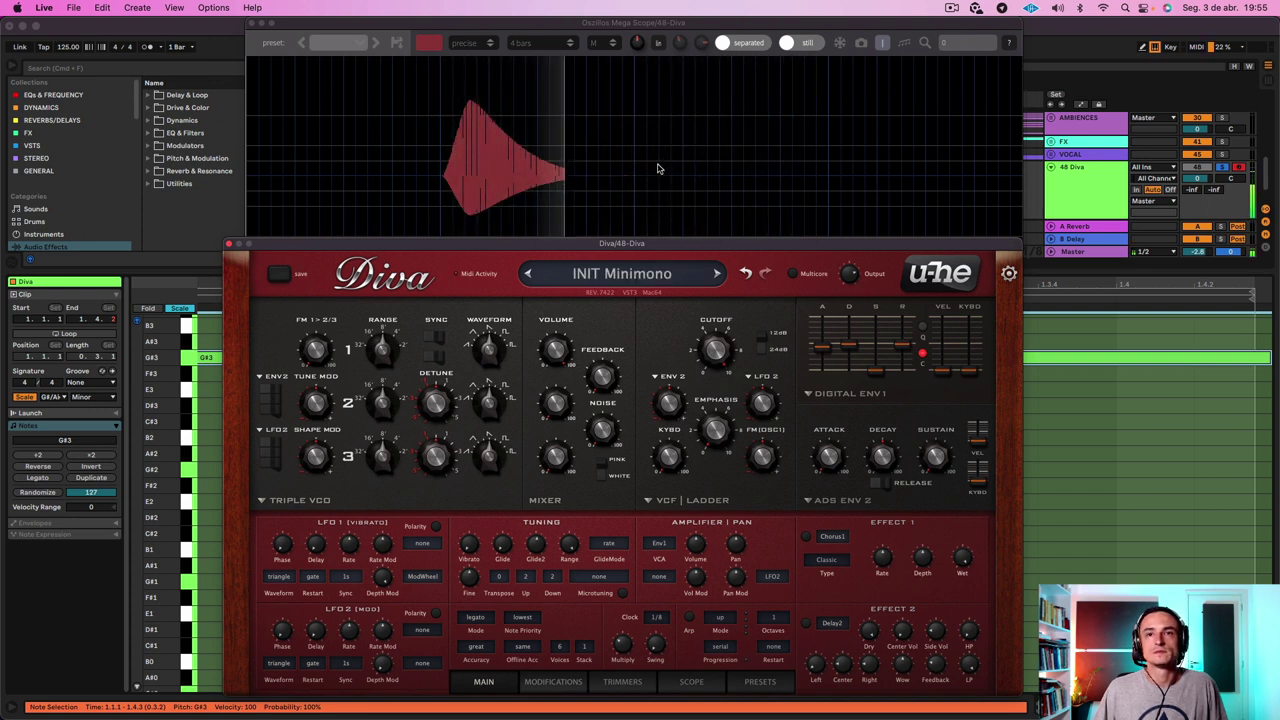
Return envelope 1 to the ADS model and vary its attack and decay with the release switch, finishing with decay at 26.50
{"action": "left_click", "coordinate": [858, 395]}
{"action": "left_click", "coordinate": [882, 402]}
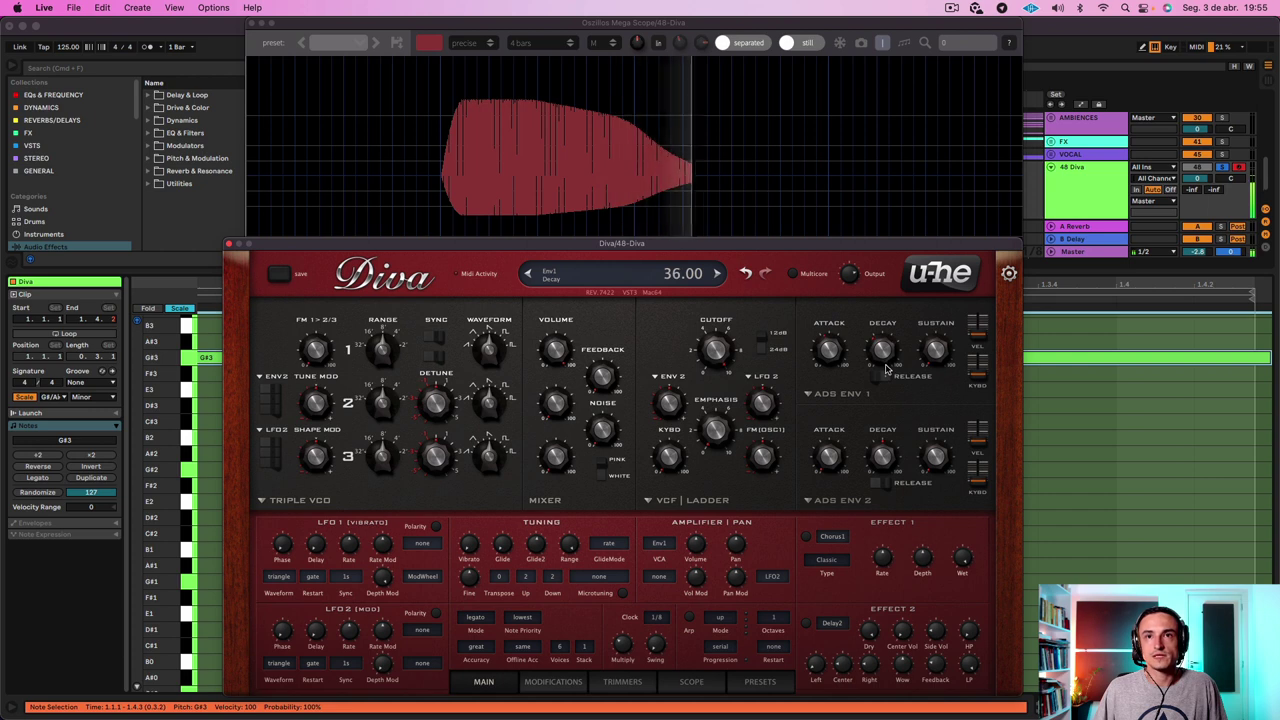
{"action": "left_click_drag", "start_coordinate": [884, 347], "coordinate": [878, 361]}
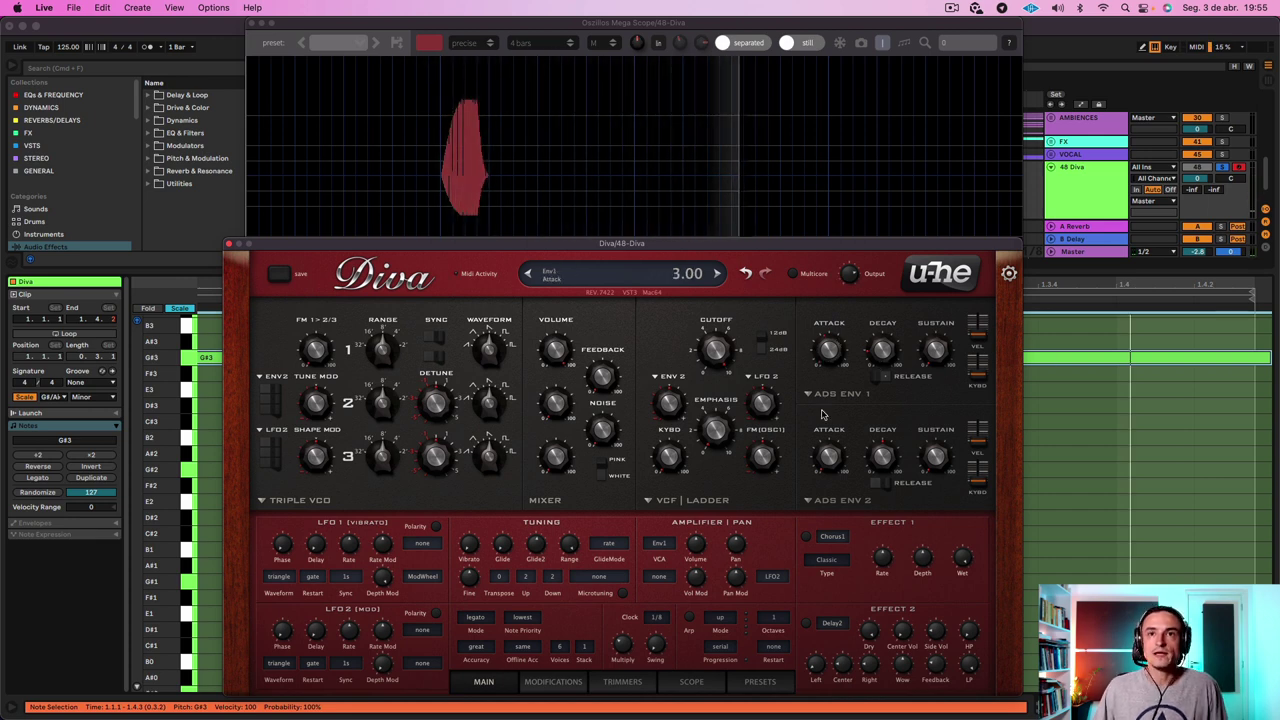
{"action": "mouse_move", "coordinate": [829, 348]}
{"action": "left_mouse_down"}
{"action": "mouse_move", "coordinate": [828, 318]}
{"action": "mouse_move", "coordinate": [826, 362]}
{"action": "mouse_move", "coordinate": [820, 328]}
{"action": "mouse_move", "coordinate": [882, 338]}
{"action": "mouse_move", "coordinate": [889, 385]}
{"action": "mouse_move", "coordinate": [886, 338]}
{"action": "mouse_move", "coordinate": [880, 360]}
{"action": "left_mouse_up"}
{"action": "left_click", "coordinate": [883, 378]}
{"action": "left_click", "coordinate": [883, 379]}
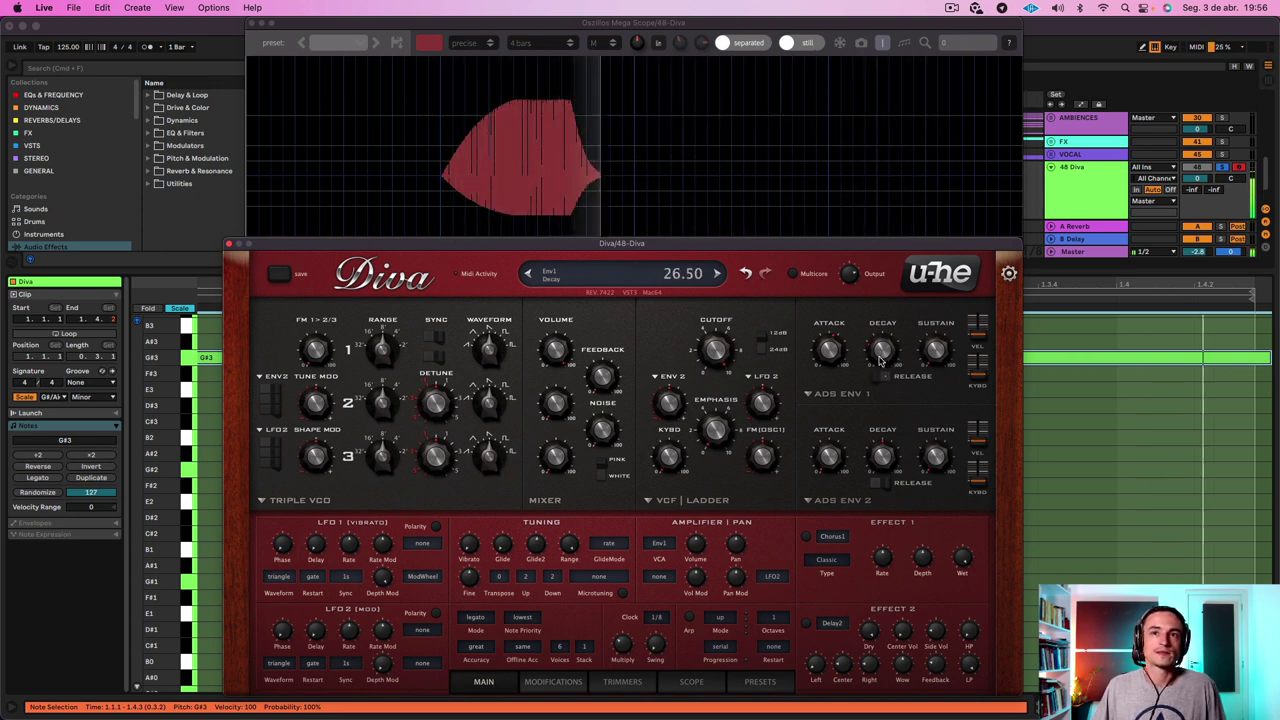
Switch envelope 1 to the analogue model, lower its attack from 55.00 and set its decay to 45.00
{"action": "left_click", "coordinate": [845, 395]}
{"action": "left_click", "coordinate": [858, 417]}
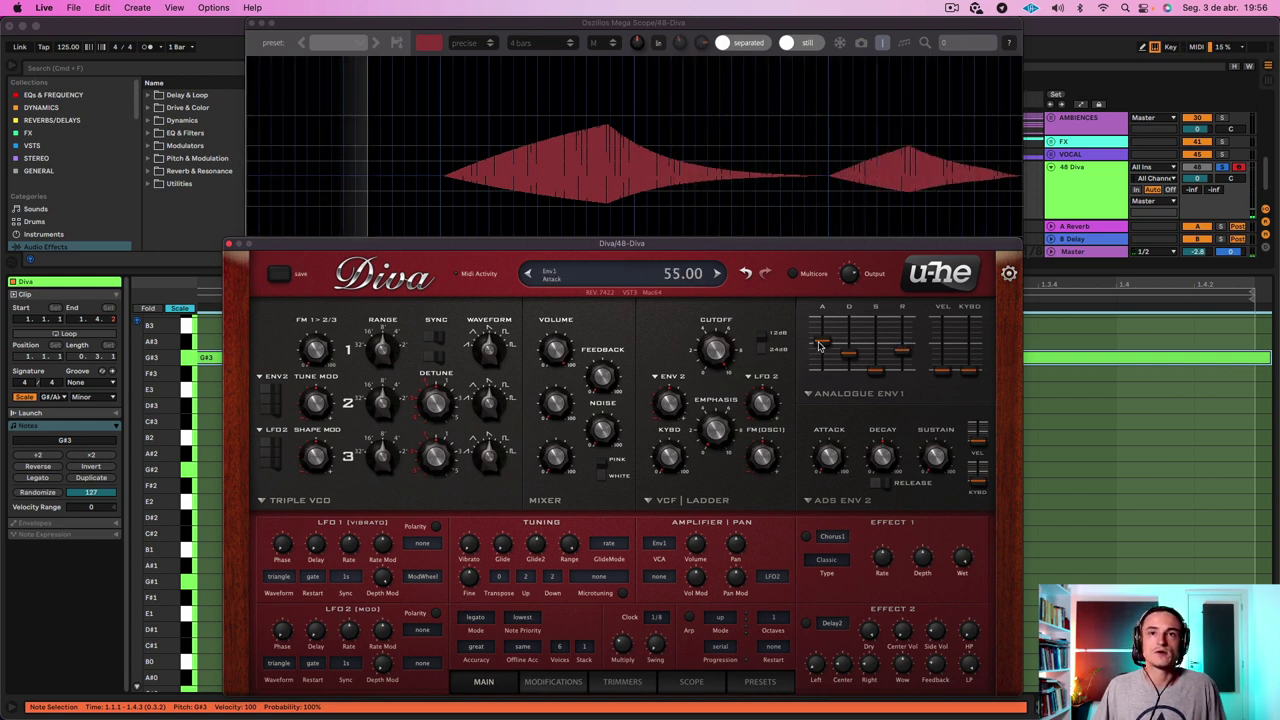
{"action": "left_click_drag", "start_coordinate": [816, 346], "coordinate": [820, 356]}
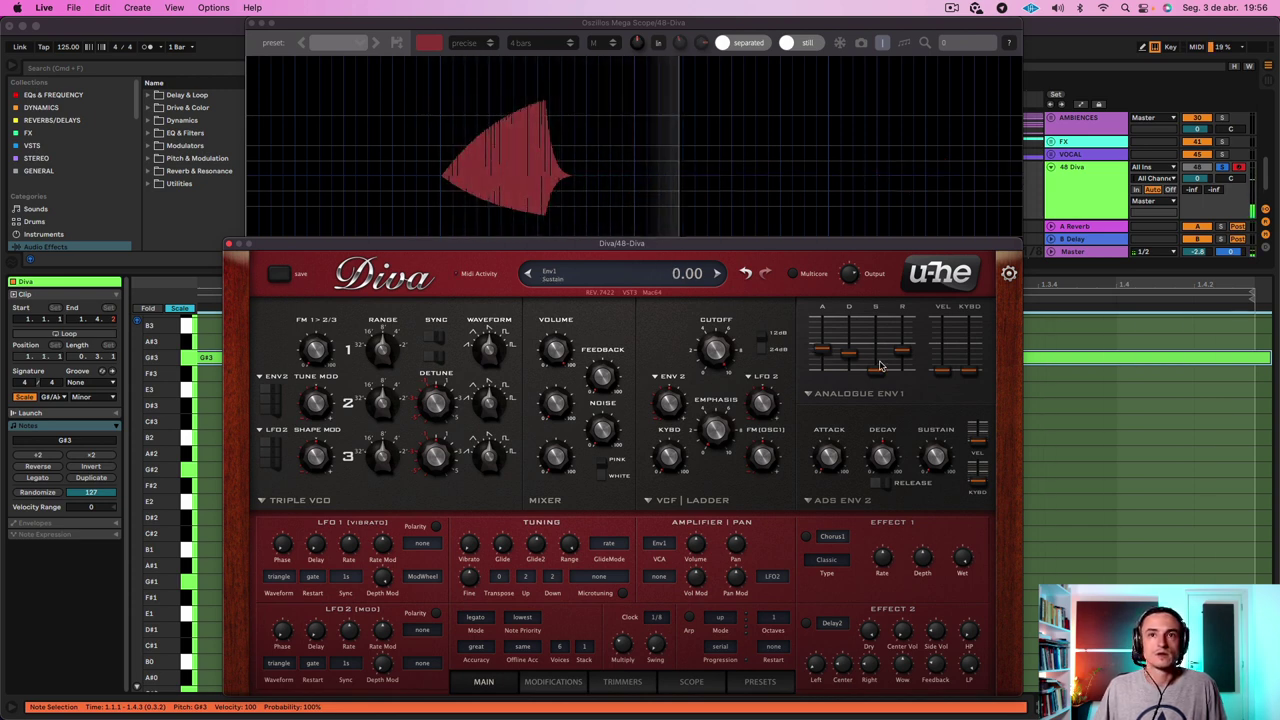
{"action": "left_click_drag", "start_coordinate": [849, 354], "coordinate": [850, 348]}
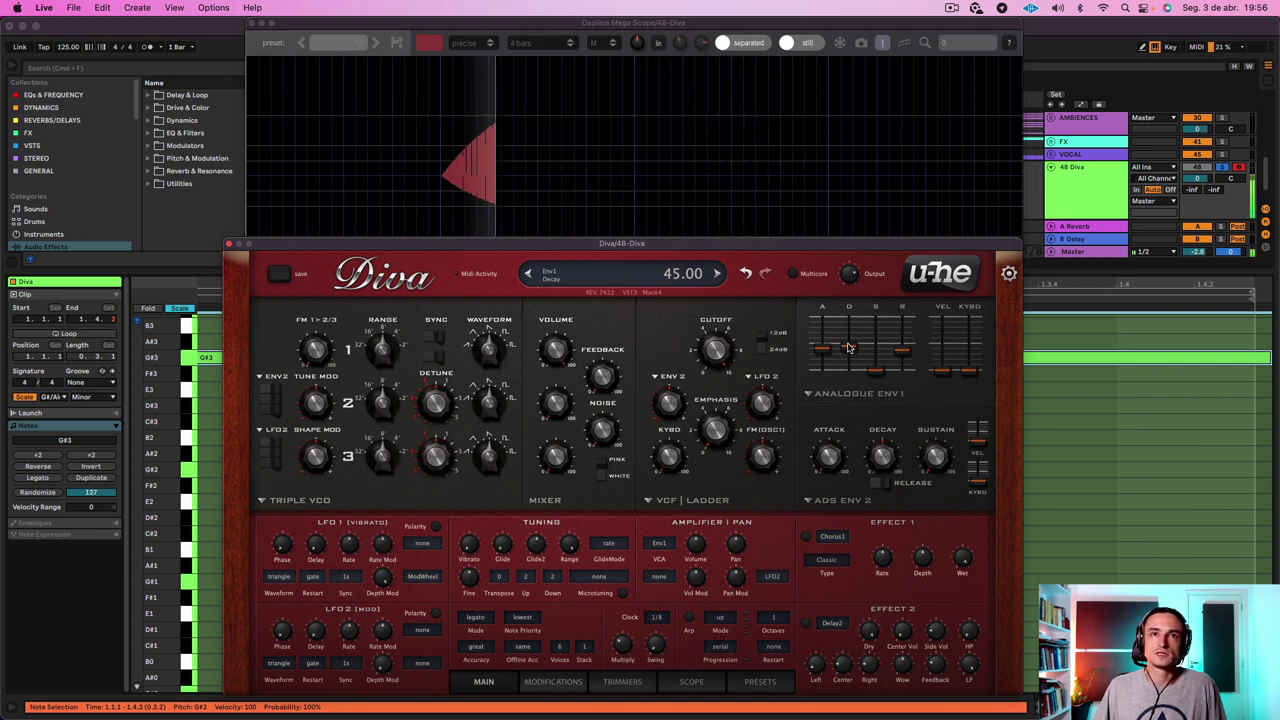
Change envelope 1 to the digital model, try Quantise, and use the C option with attack at 34.00
{"action": "left_click", "coordinate": [858, 394]}
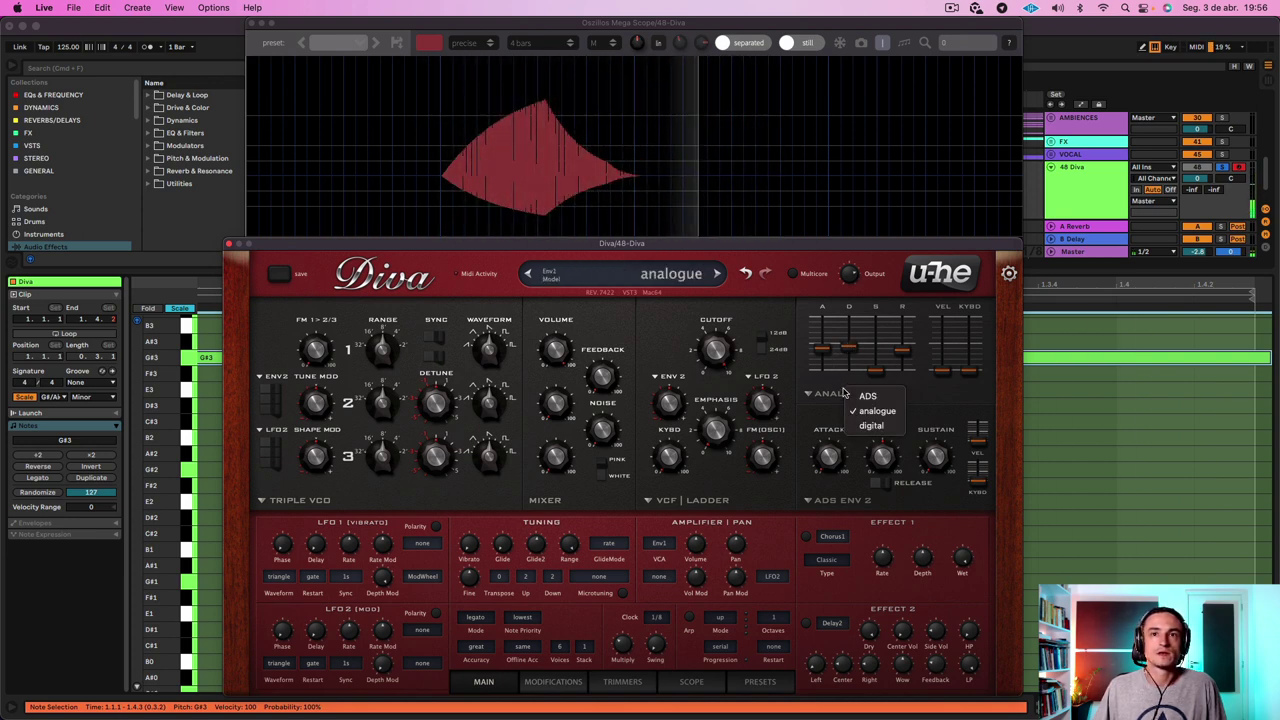
{"action": "left_click", "coordinate": [871, 425]}
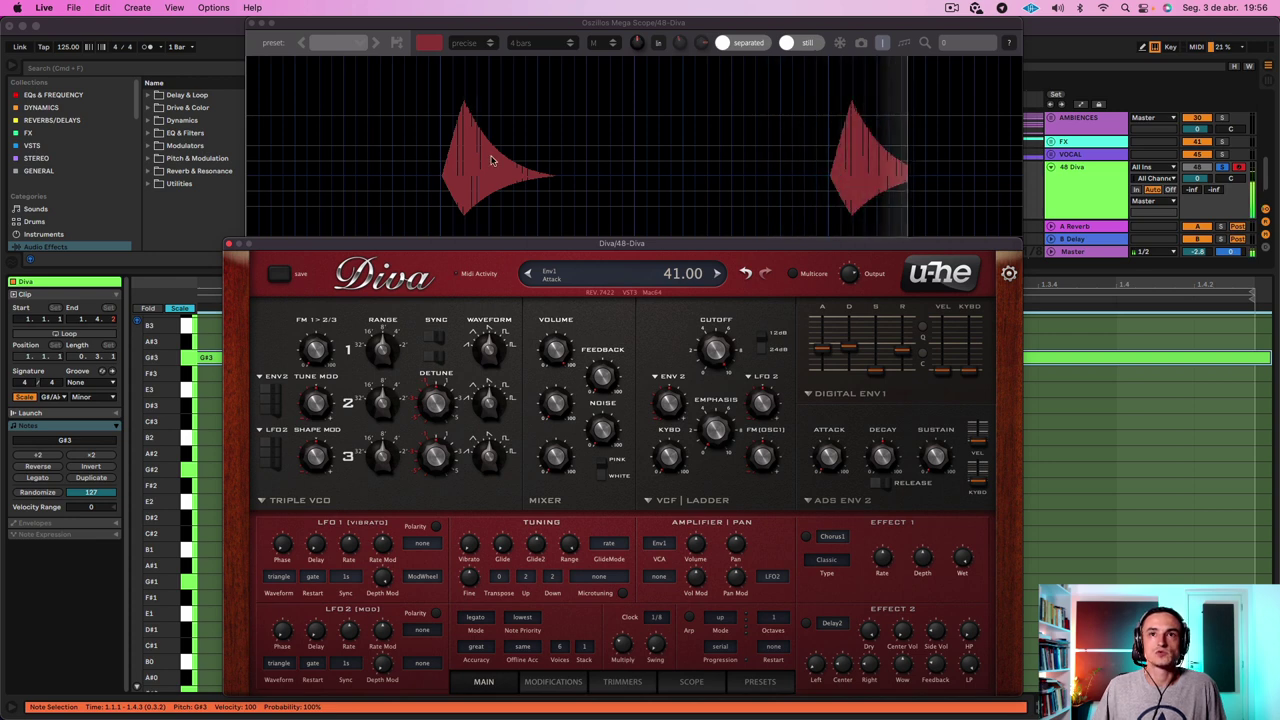
{"action": "left_click", "coordinate": [922, 331]}
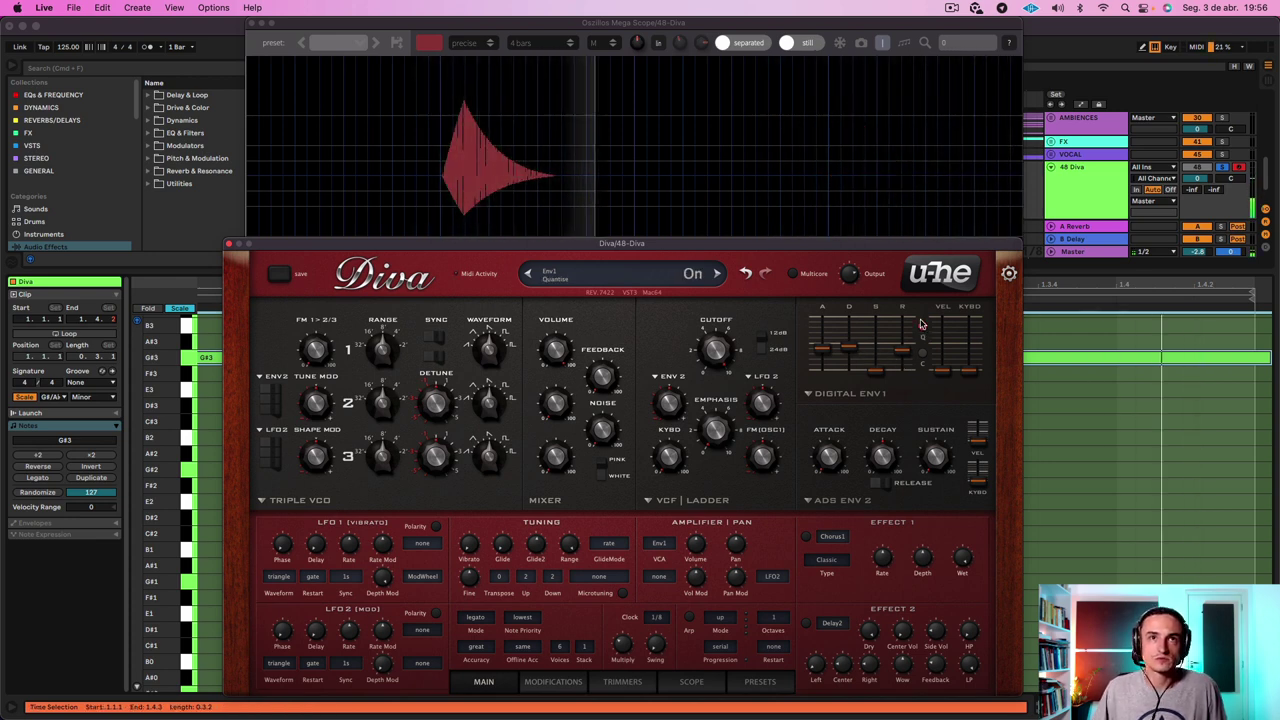
{"action": "left_click", "coordinate": [923, 356]}
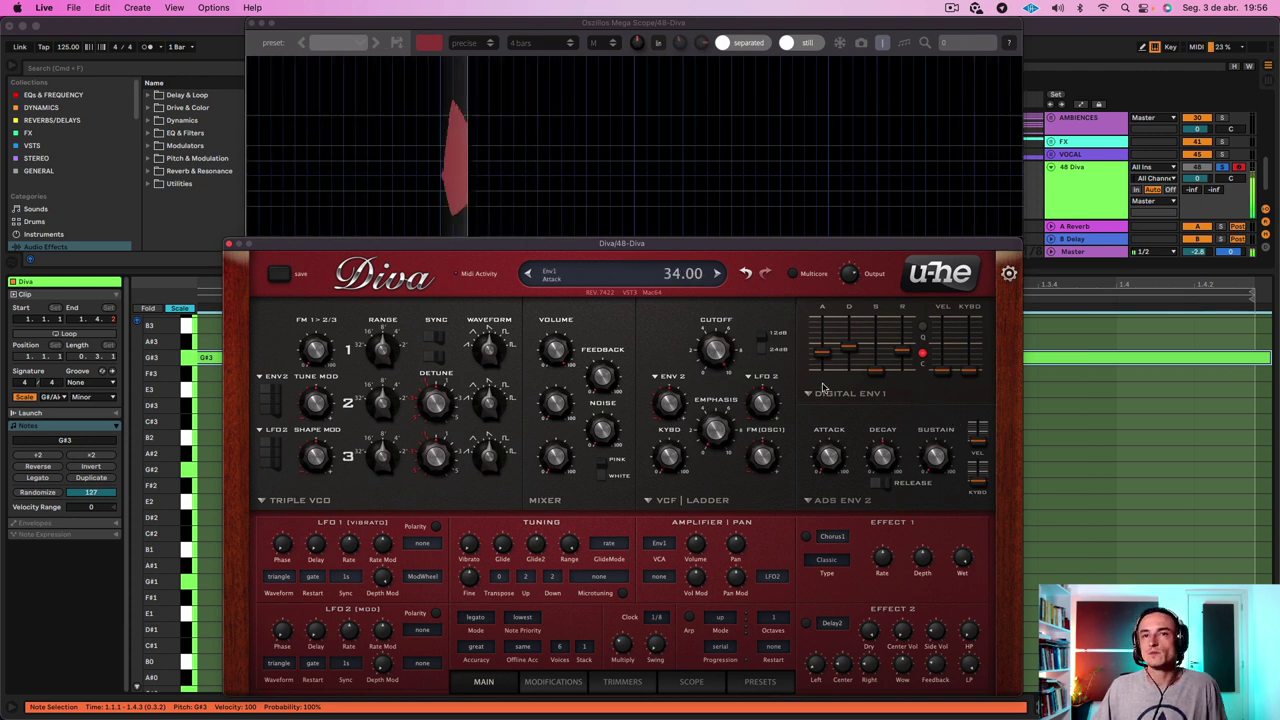
Put envelope 1 back on the ADS model with a very short attack and set its decay to 33.00
{"action": "left_click", "coordinate": [855, 394]}
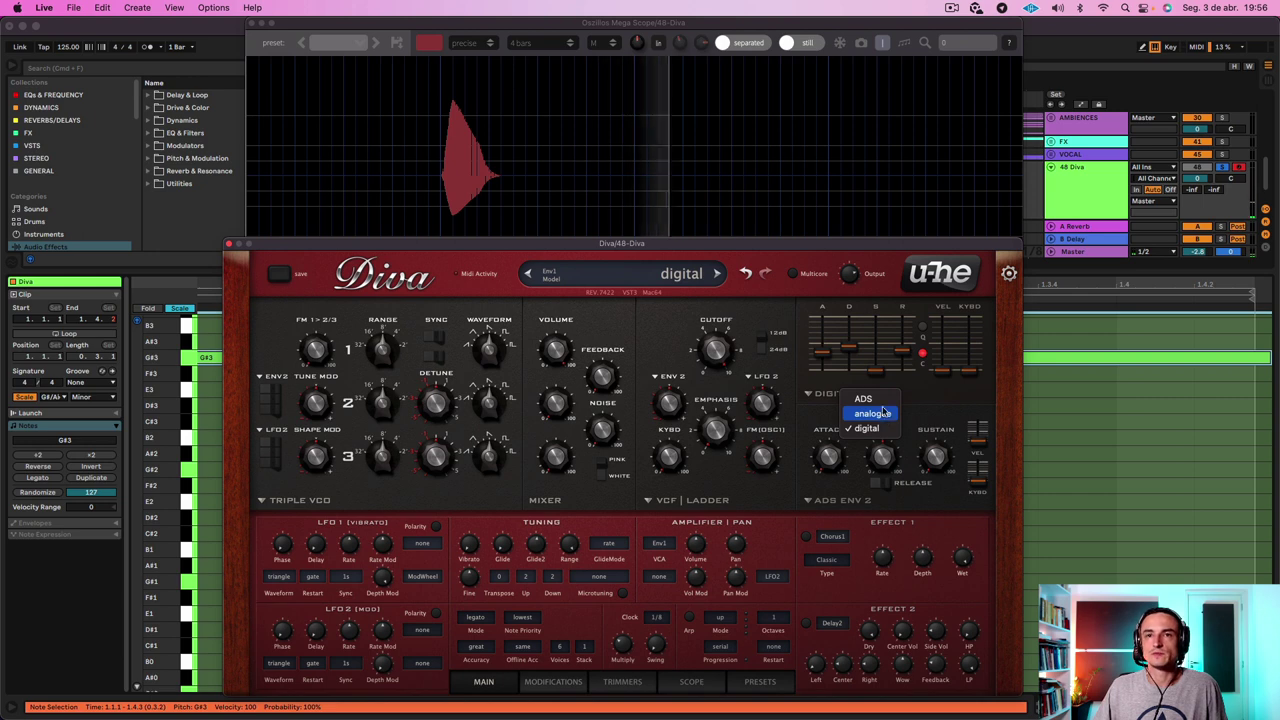
{"action": "left_click", "coordinate": [864, 398]}
{"action": "mouse_move", "coordinate": [833, 354]}
{"action": "left_mouse_down"}
{"action": "mouse_move", "coordinate": [833, 368]}
{"action": "mouse_move", "coordinate": [878, 376]}
{"action": "mouse_move", "coordinate": [878, 388]}
{"action": "mouse_move", "coordinate": [876, 346]}
{"action": "mouse_move", "coordinate": [872, 376]}
{"action": "left_mouse_up"}
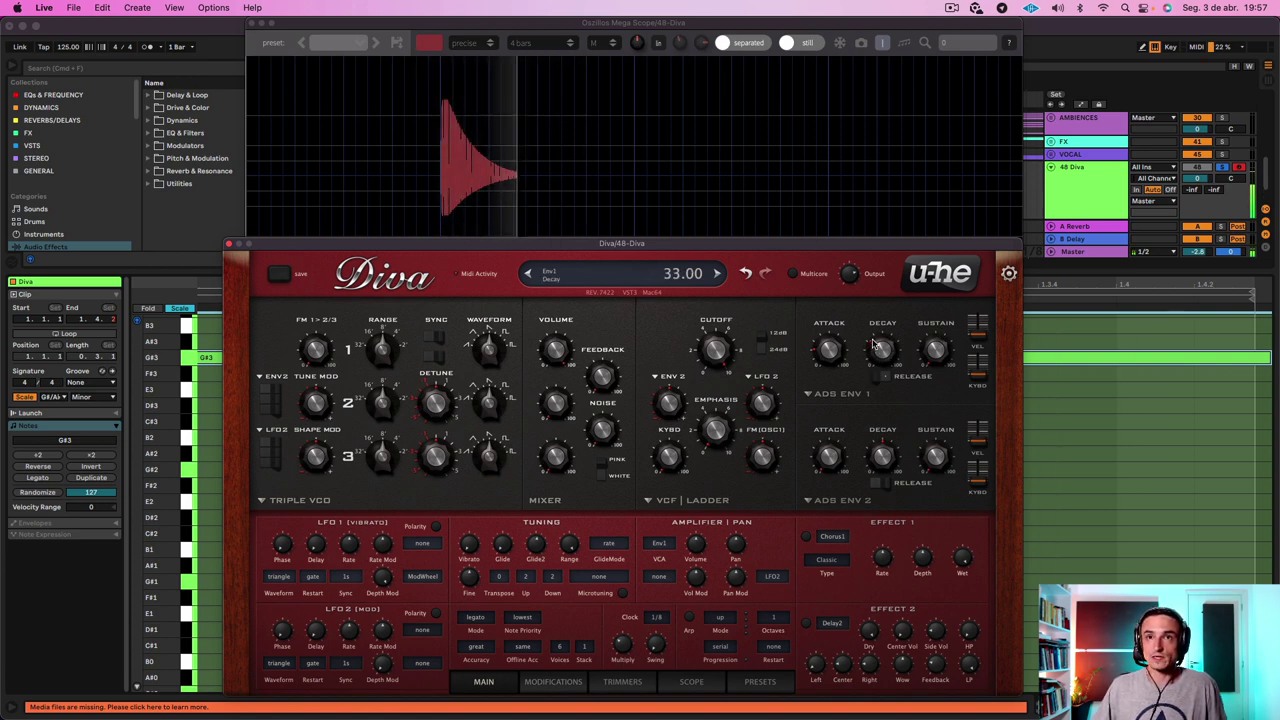
Vary envelope 1's attack through 2.50 and 15.50 and adjust its decay, finishing with decay at 43.00
{"action": "left_click_drag", "start_coordinate": [870, 349], "coordinate": [870, 350]}
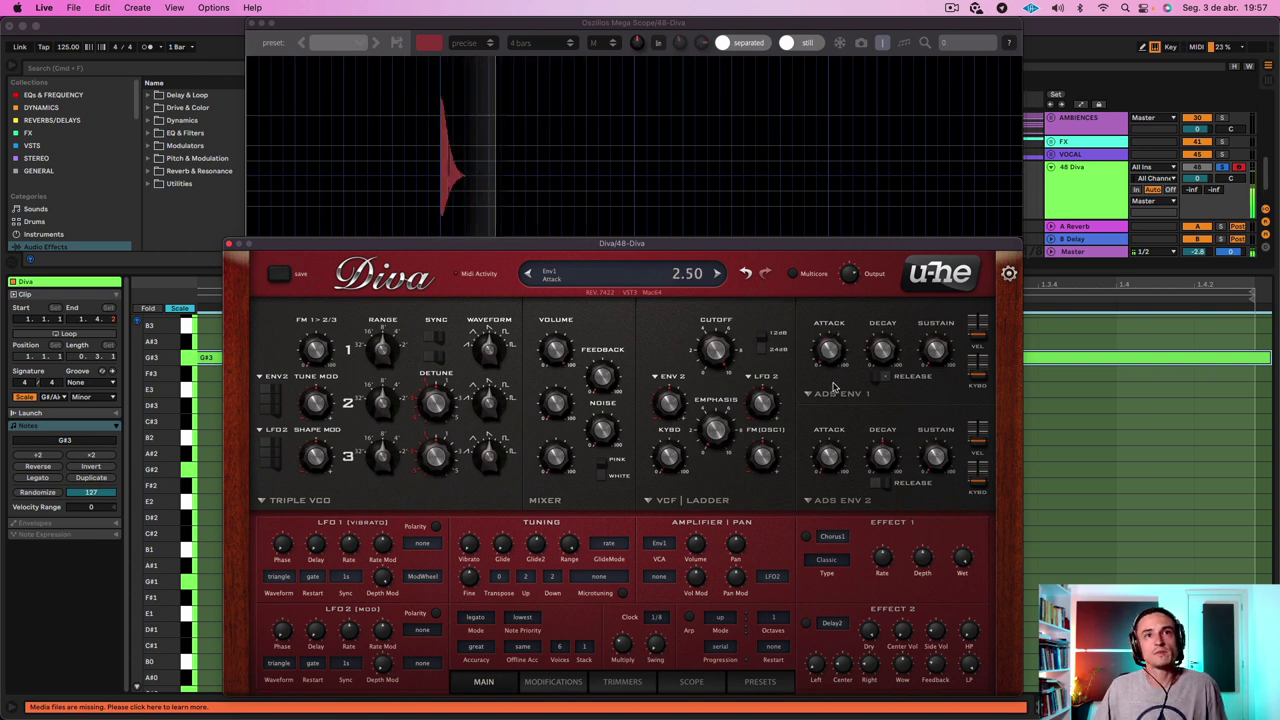
{"action": "left_click_drag", "start_coordinate": [897, 356], "coordinate": [899, 348]}
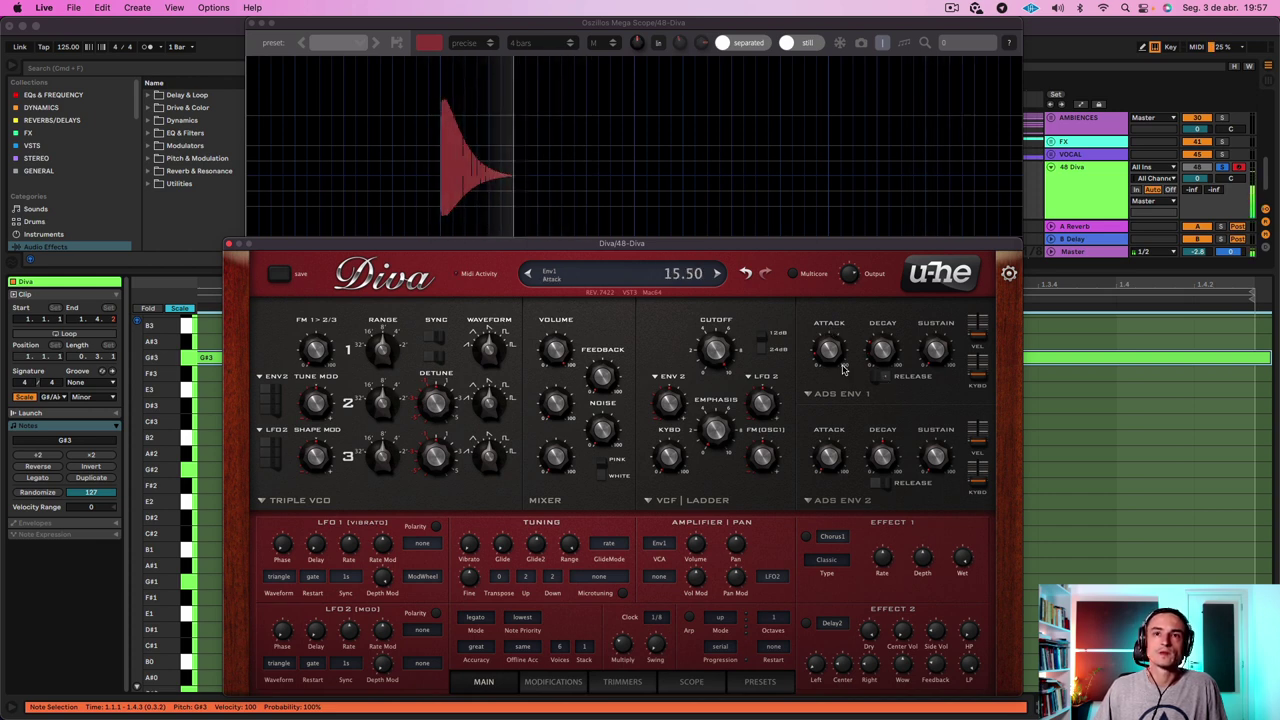
{"action": "mouse_move", "coordinate": [843, 369]}
{"action": "left_mouse_down"}
{"action": "mouse_move", "coordinate": [836, 331]}
{"action": "mouse_move", "coordinate": [890, 338]}
{"action": "left_mouse_up"}
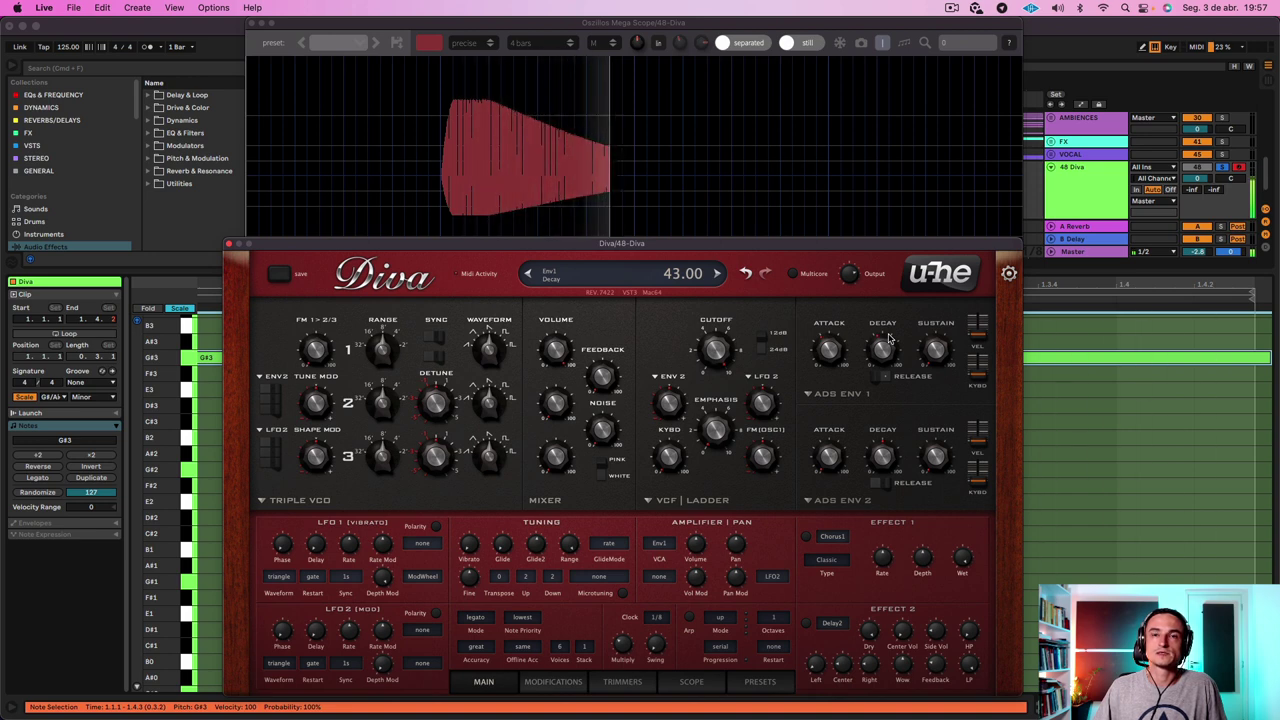
Switch envelope 1 to the analogue model and lower its attack slightly
{"action": "left_click", "coordinate": [835, 397]}
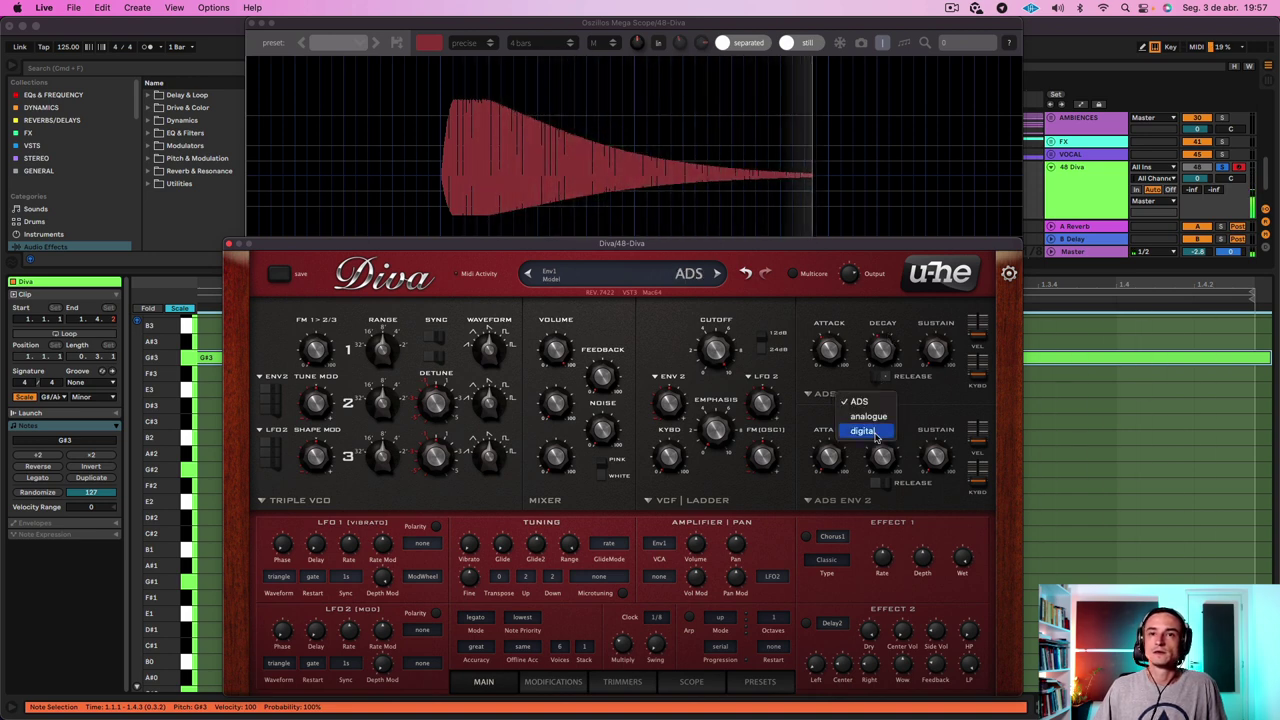
{"action": "left_click", "coordinate": [862, 423]}
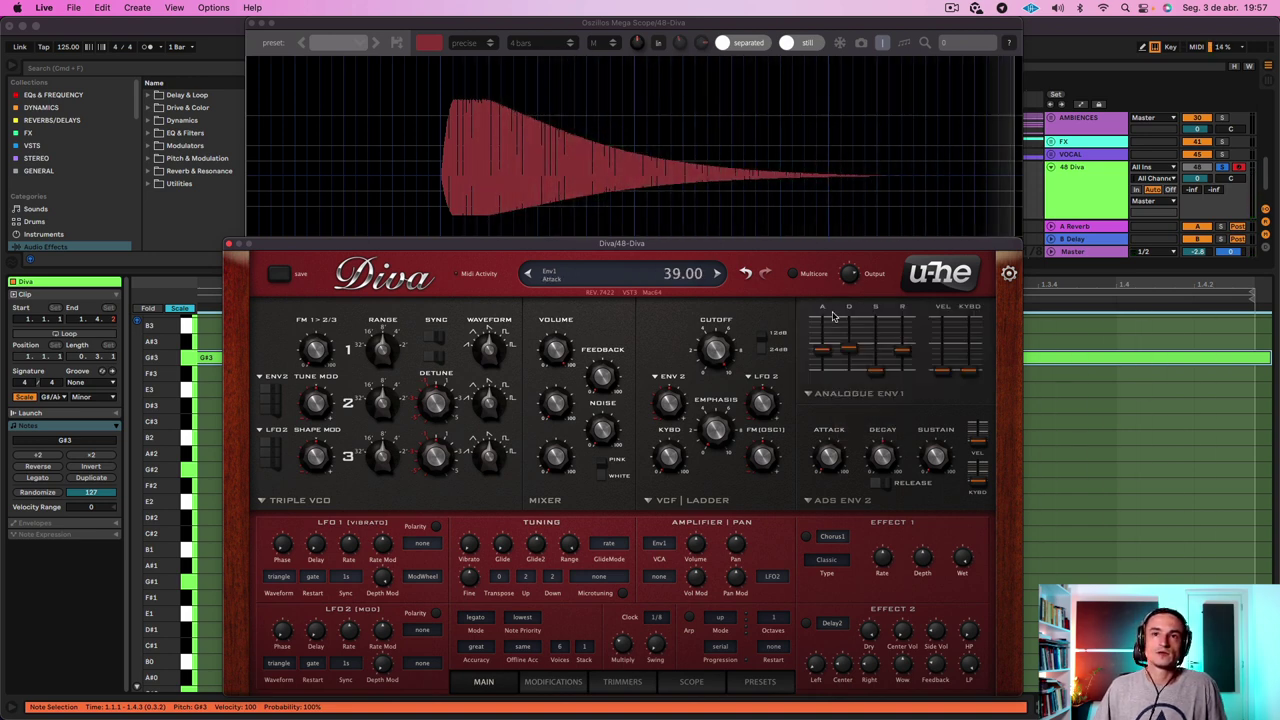
{"action": "mouse_move", "coordinate": [831, 350]}
{"action": "left_click_drag", "start_coordinate": [831, 350], "coordinate": [827, 359]}
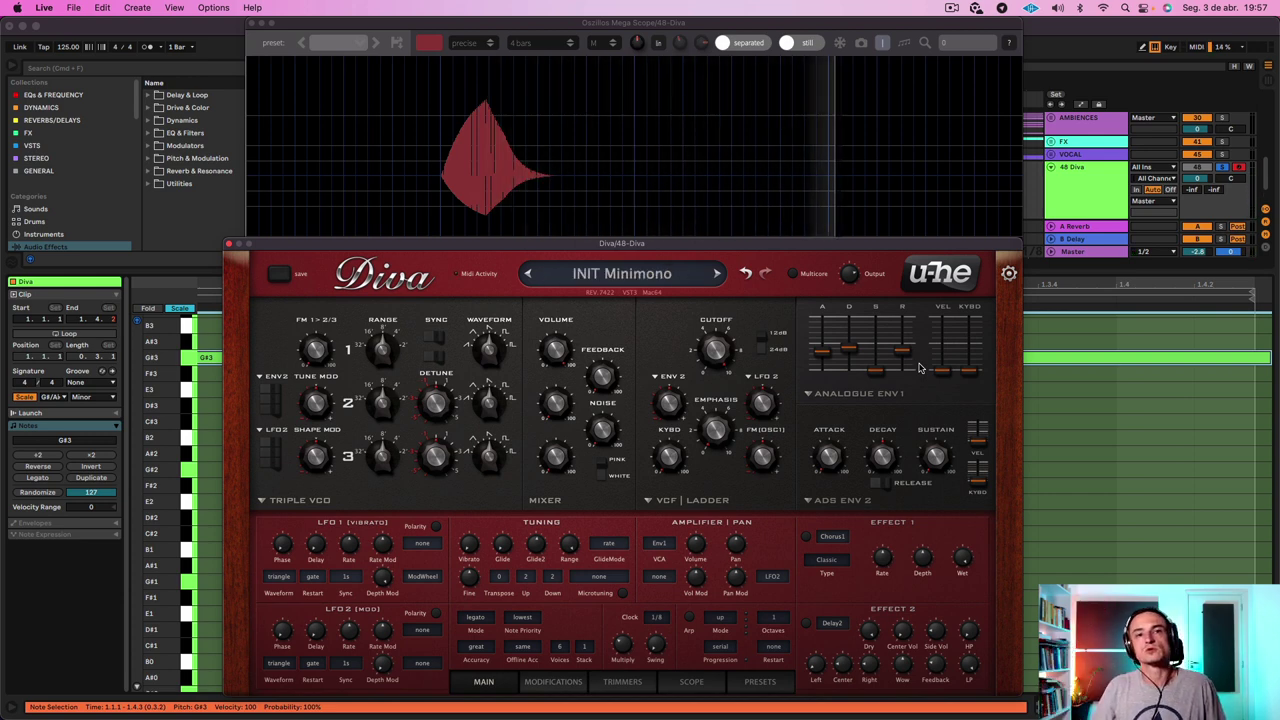
Return envelope 1 to the ADS model and move the Diva window up over the oscilloscope so the whole synth panel sits higher
{"action": "left_click", "coordinate": [860, 393]}
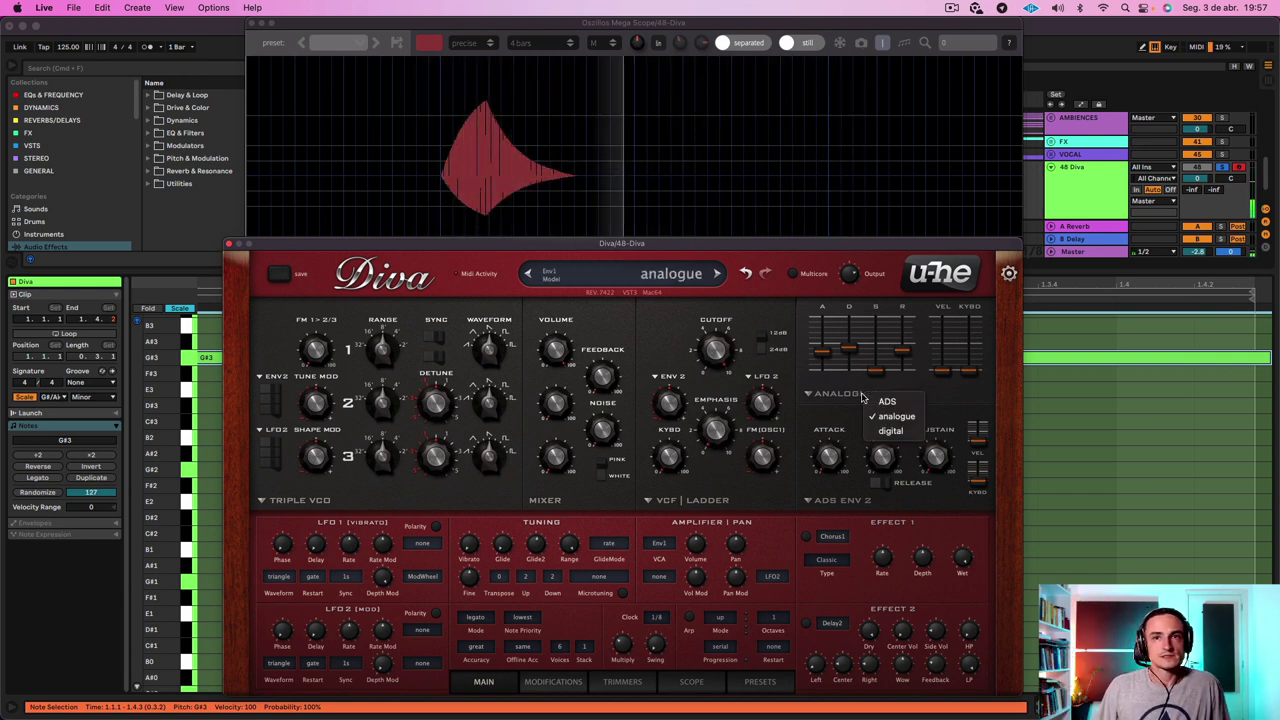
{"action": "left_click", "coordinate": [825, 403]}
{"action": "left_click_drag", "start_coordinate": [760, 238], "coordinate": [770, 105]}
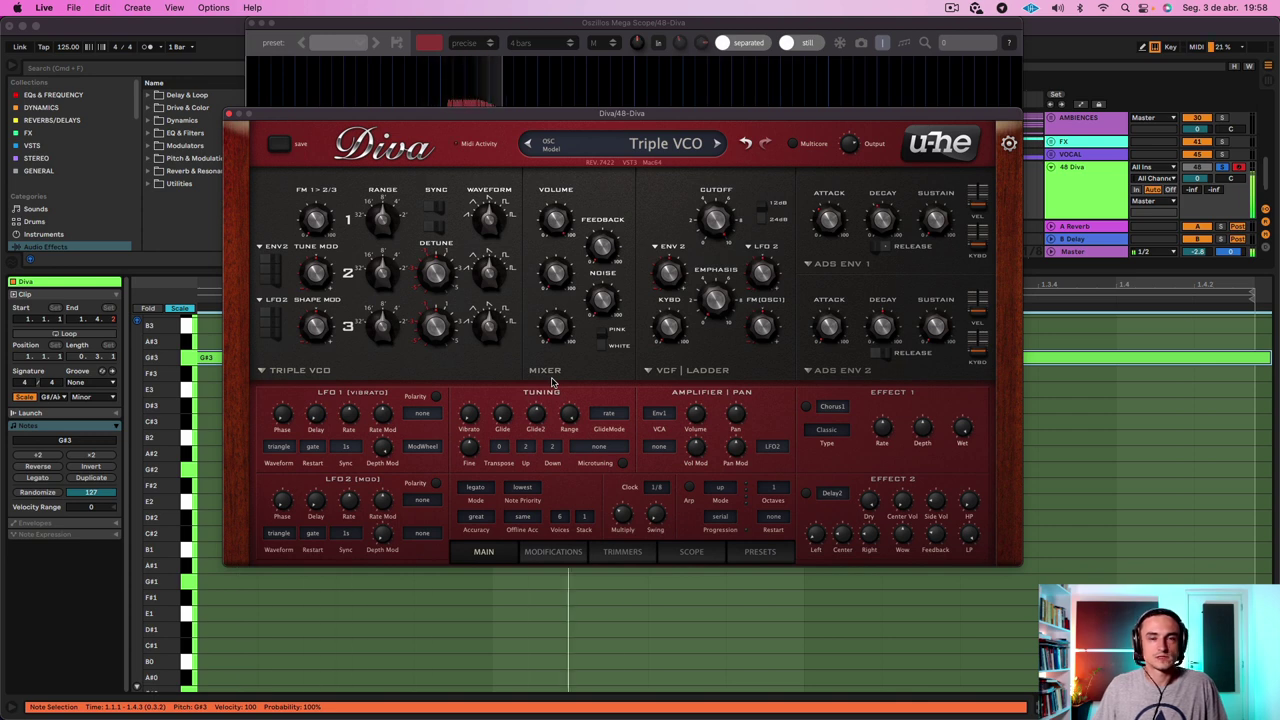
{"action": "left_click", "coordinate": [1114, 597]}
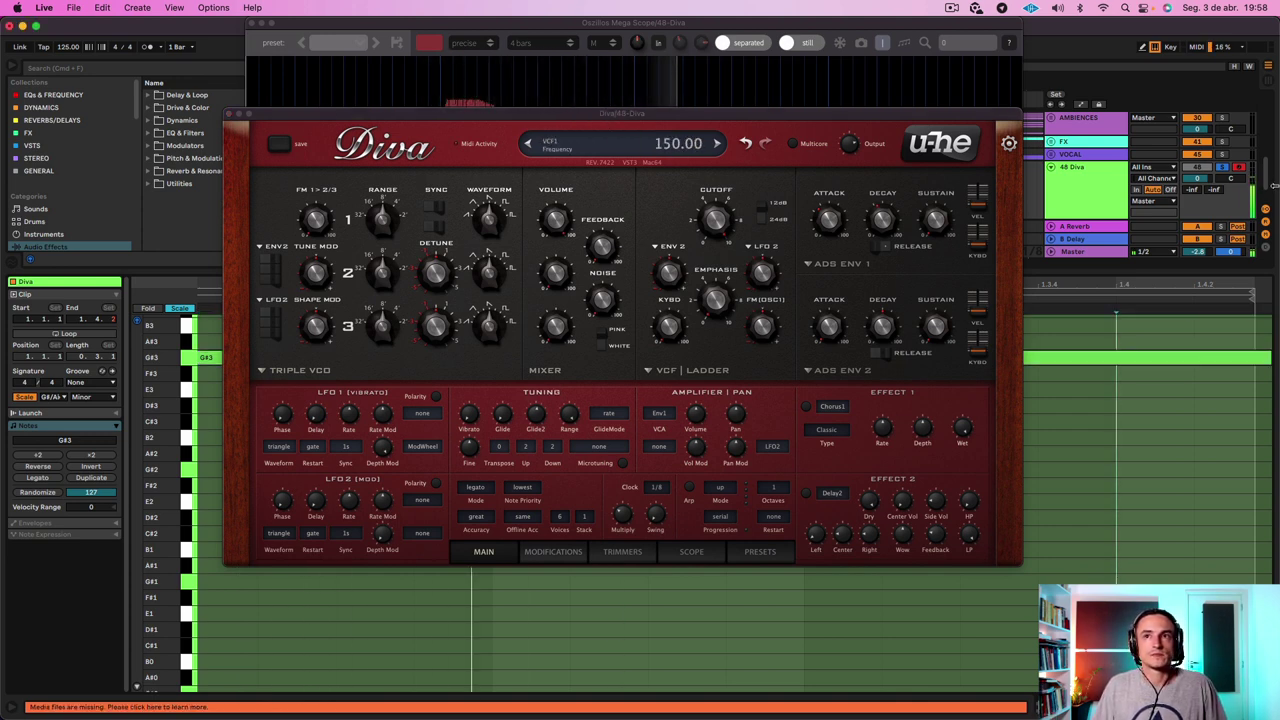
{"action": "left_click_drag", "start_coordinate": [871, 115], "coordinate": [909, 101]}
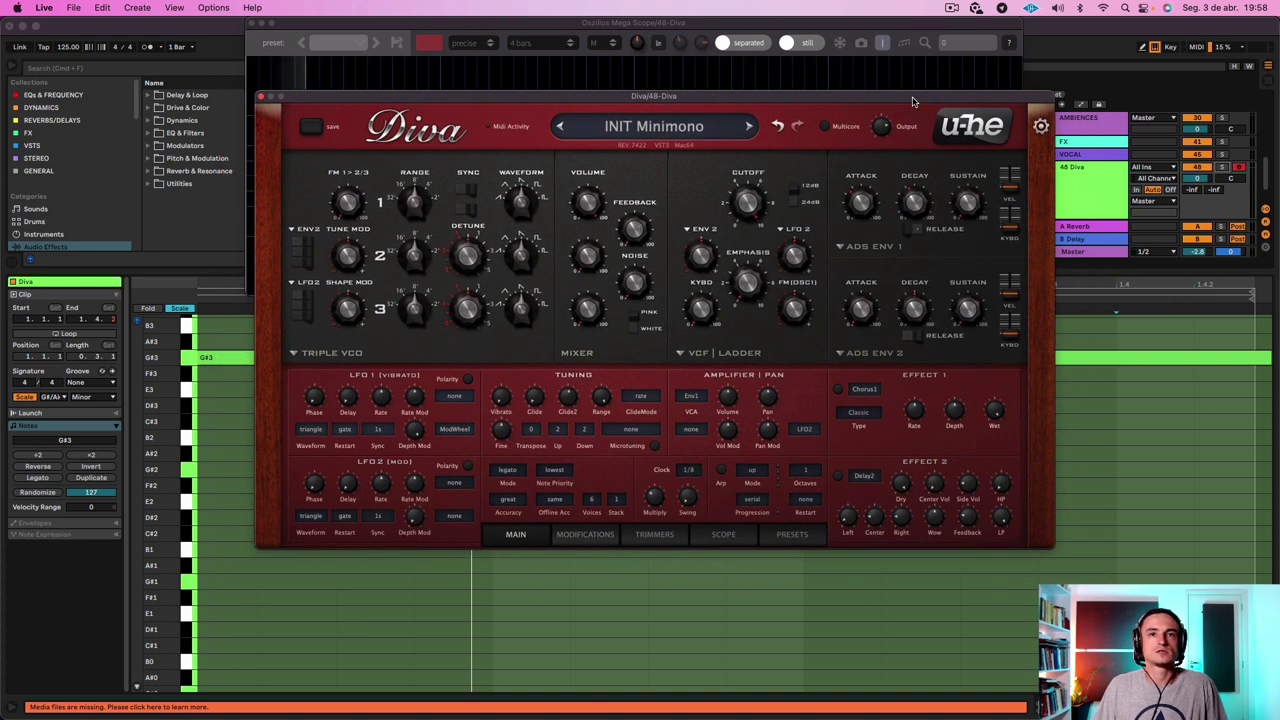